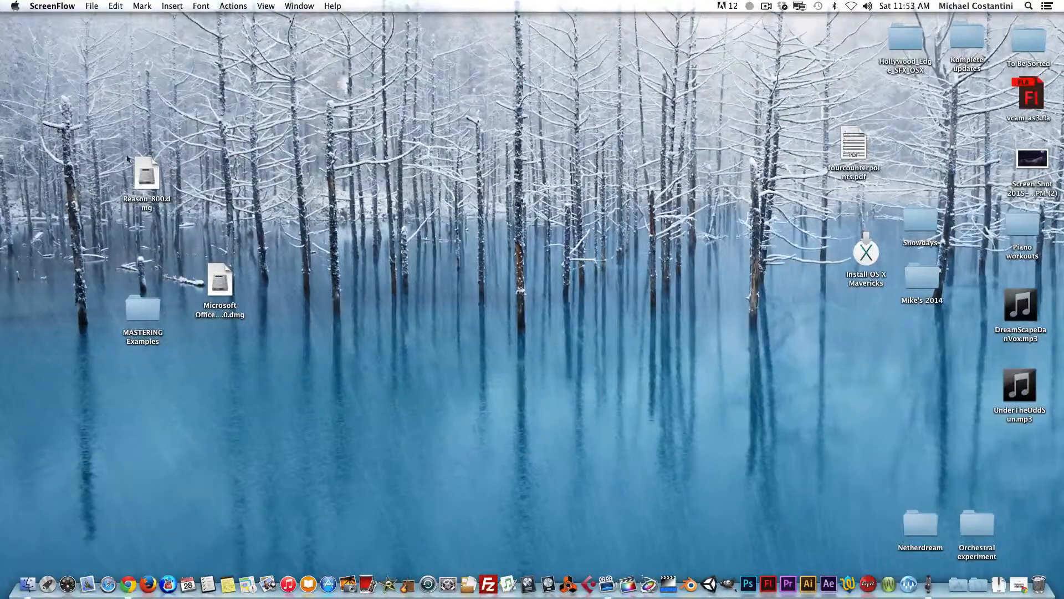
Check the 32-bit mode option in the Info window of the Reason application inside Finder's Applications folder, and close both windows
{"action": "left_click", "coordinate": [138, 92]}
{"action": "left_click", "coordinate": [146, 6]}
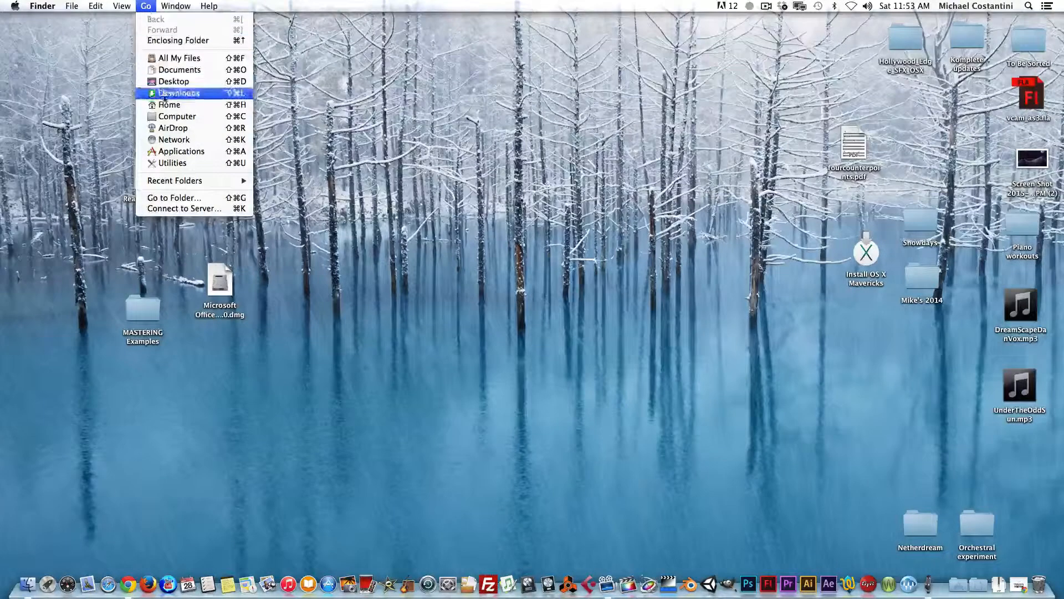
{"action": "left_click", "coordinate": [168, 151]}
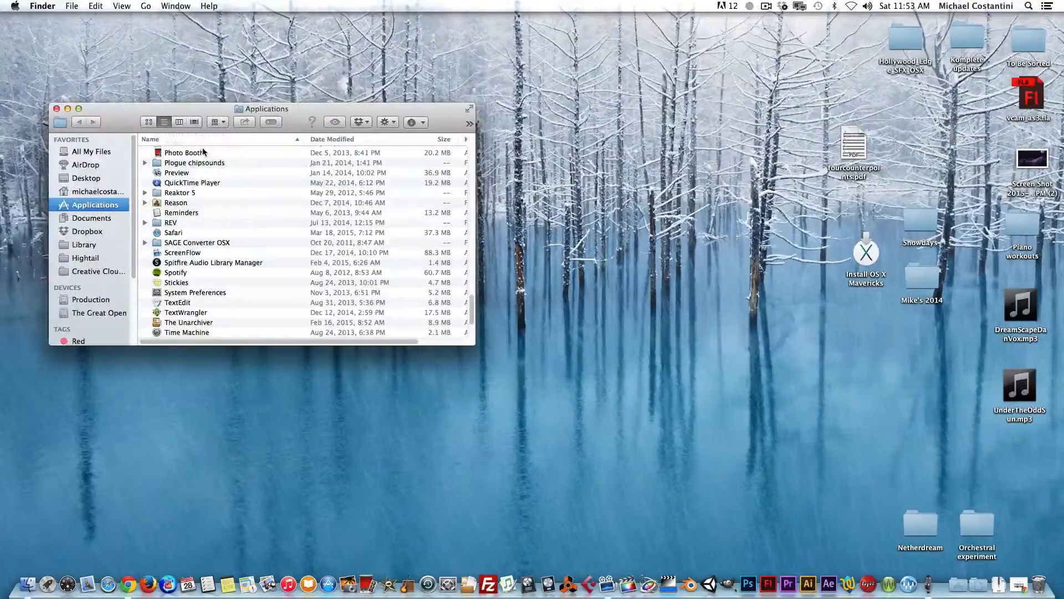
{"action": "left_click", "coordinate": [144, 203]}
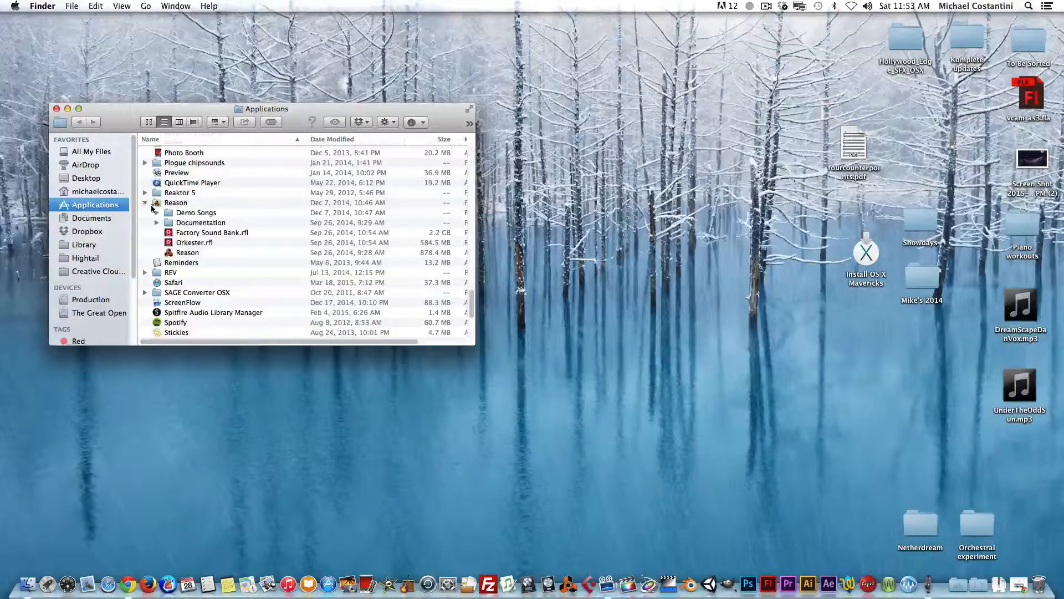
{"action": "left_click", "coordinate": [183, 254]}
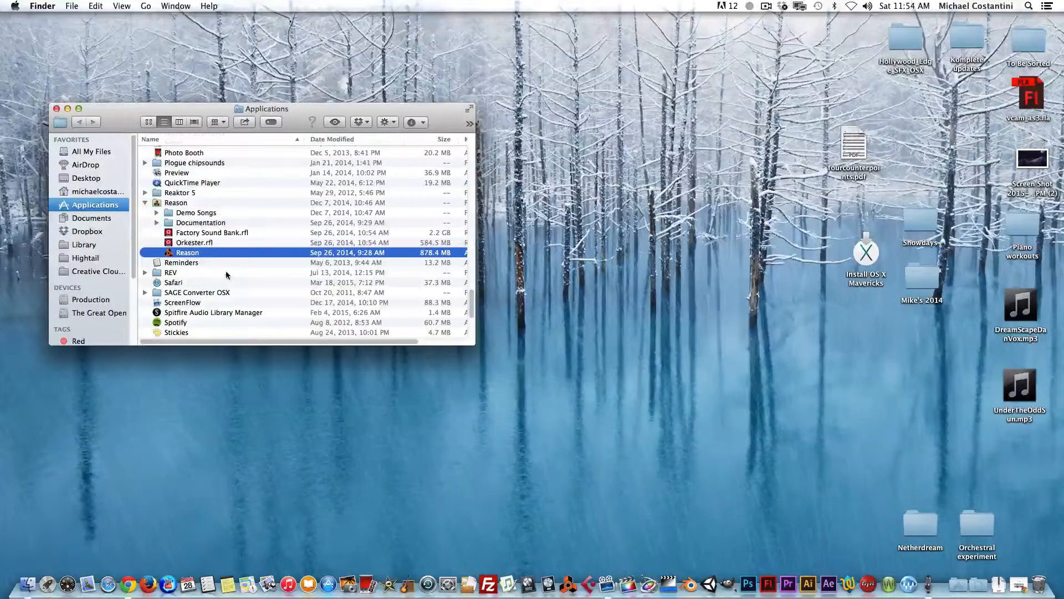
{"action": "key", "text": "super+i"}
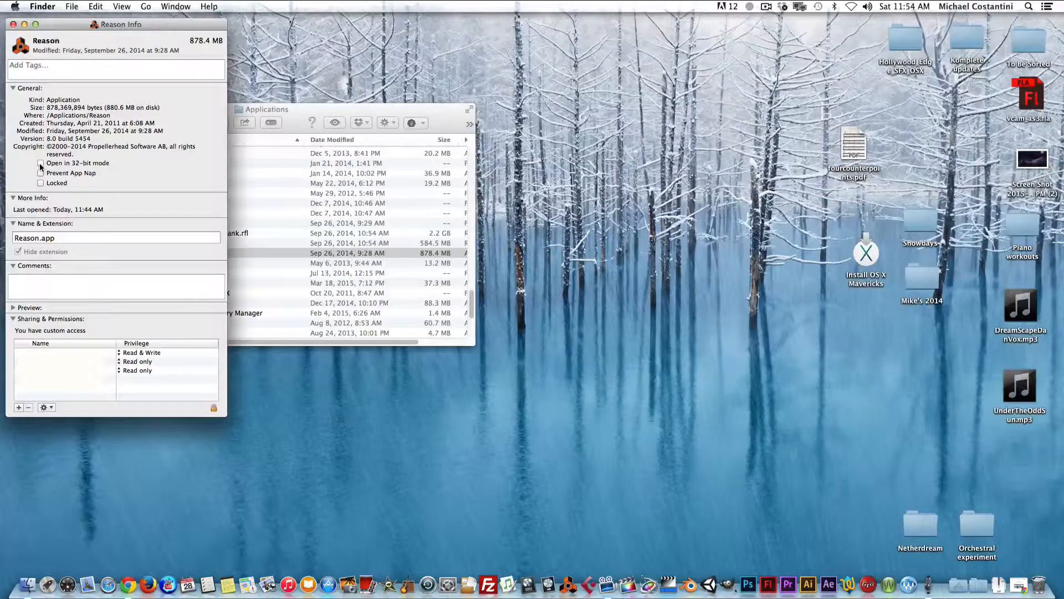
{"action": "left_click", "coordinate": [13, 24]}
{"action": "left_click", "coordinate": [57, 110]}
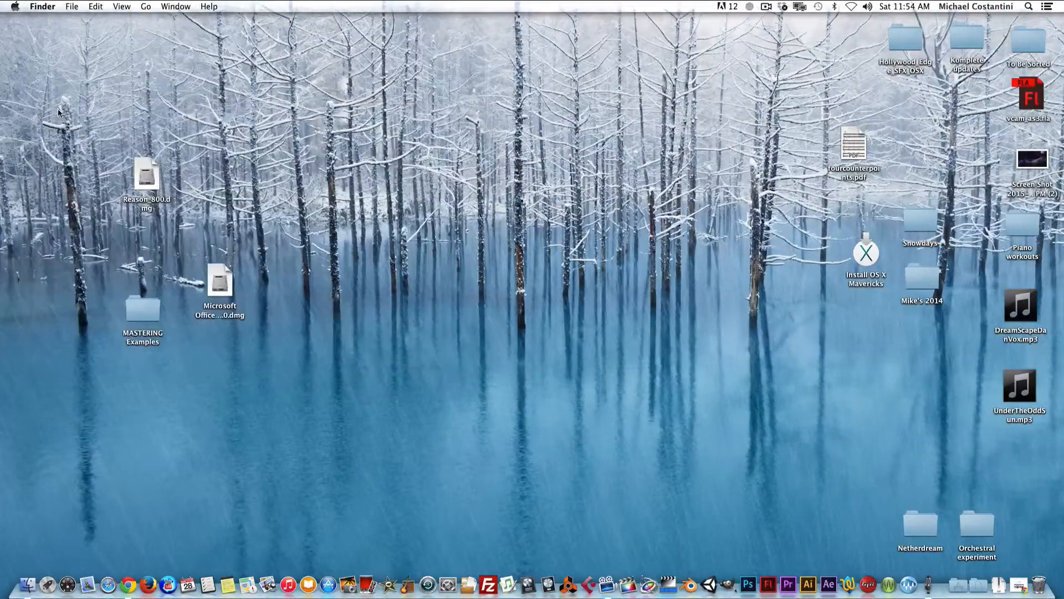
Launch Logic Pro X, dismiss the MIDI port alert and create a new project with one Software Instrument track
{"action": "left_click", "coordinate": [548, 585]}
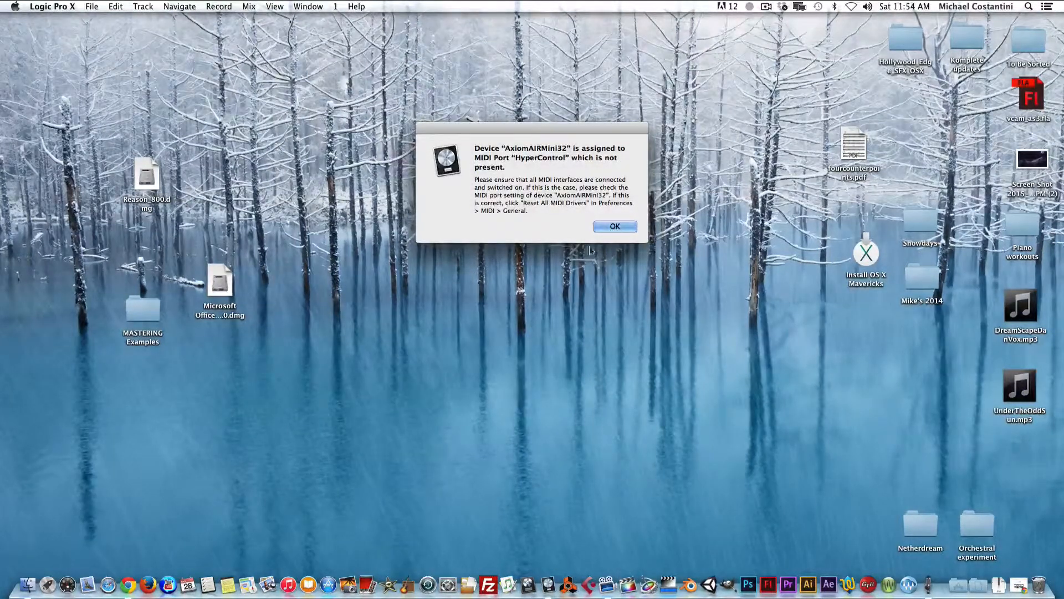
{"action": "left_click", "coordinate": [615, 227]}
{"action": "left_click", "coordinate": [92, 7]}
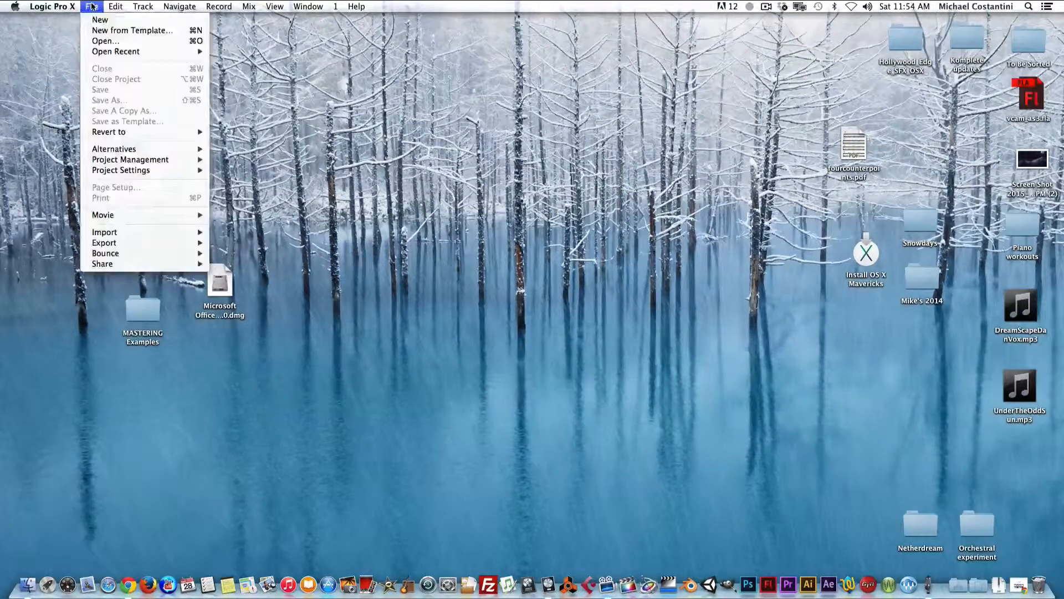
{"action": "left_click", "coordinate": [93, 20]}
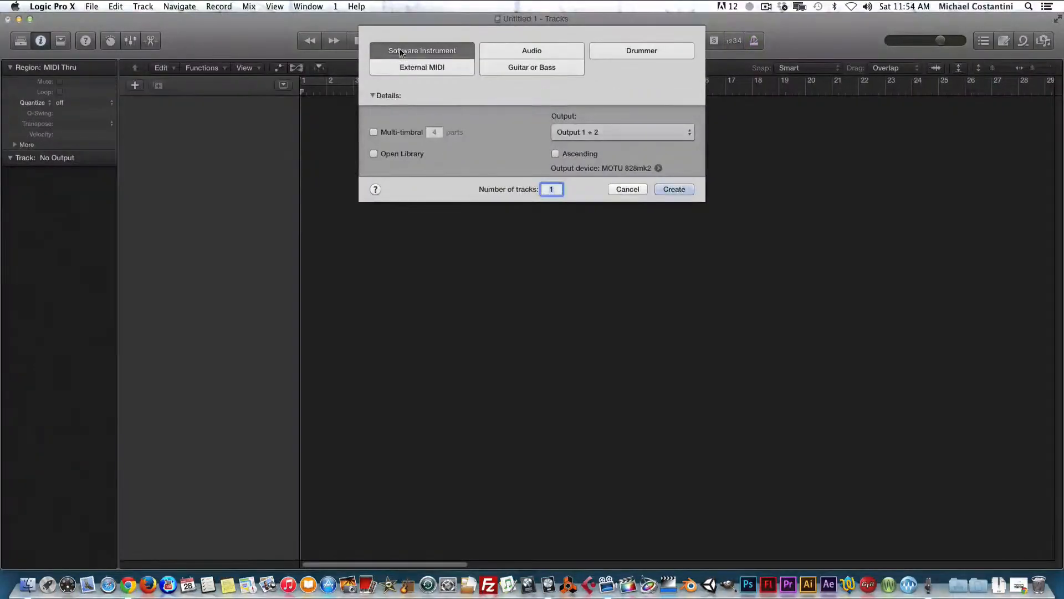
{"action": "left_click", "coordinate": [675, 190]}
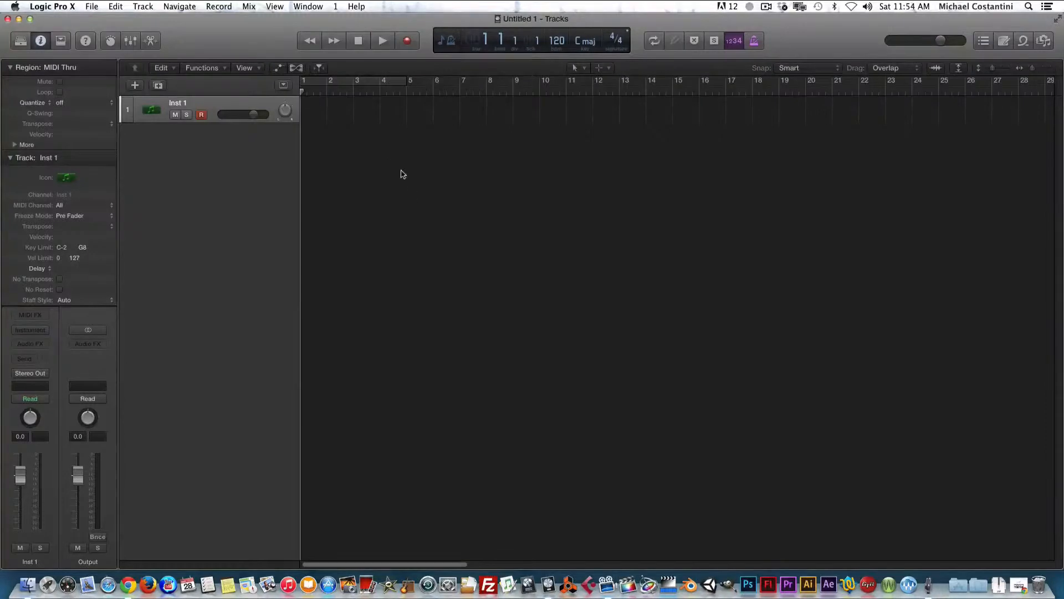
Launch Reason and enlarge the rack area above the sequencer to view the hardware interface's ReWire status
{"action": "left_click", "coordinate": [568, 586]}
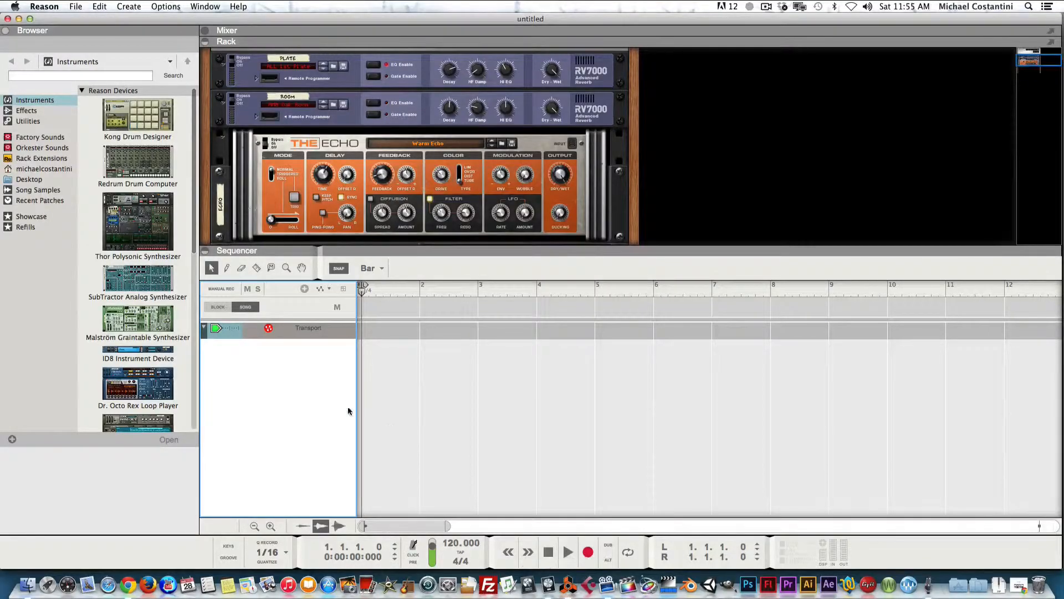
{"action": "left_click_drag", "start_coordinate": [384, 247], "coordinate": [384, 350]}
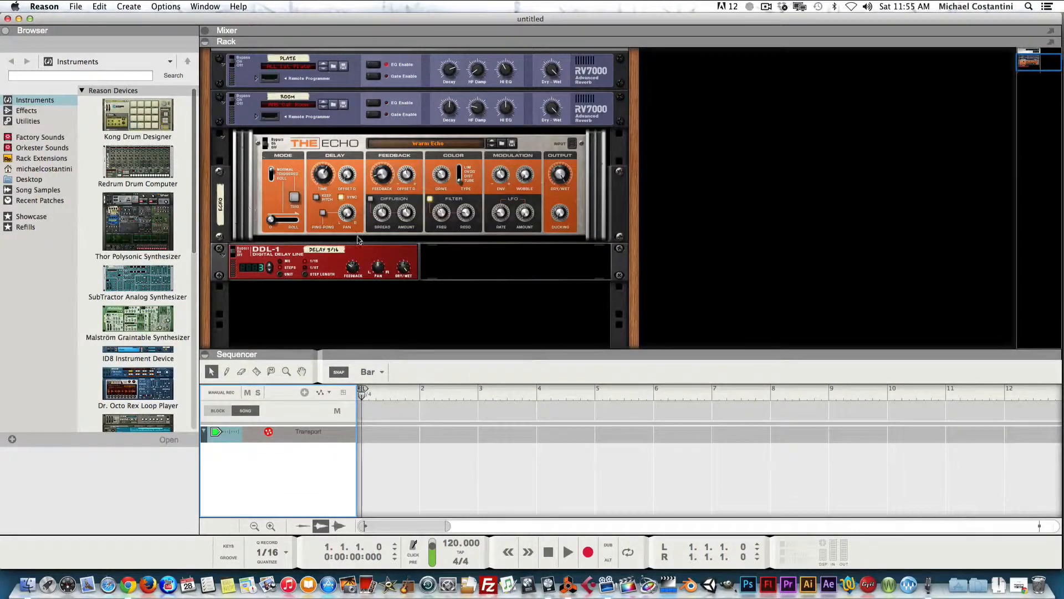
{"action": "scroll", "coordinate": [412, 271], "scroll_direction": "up", "scroll_amount": 5}
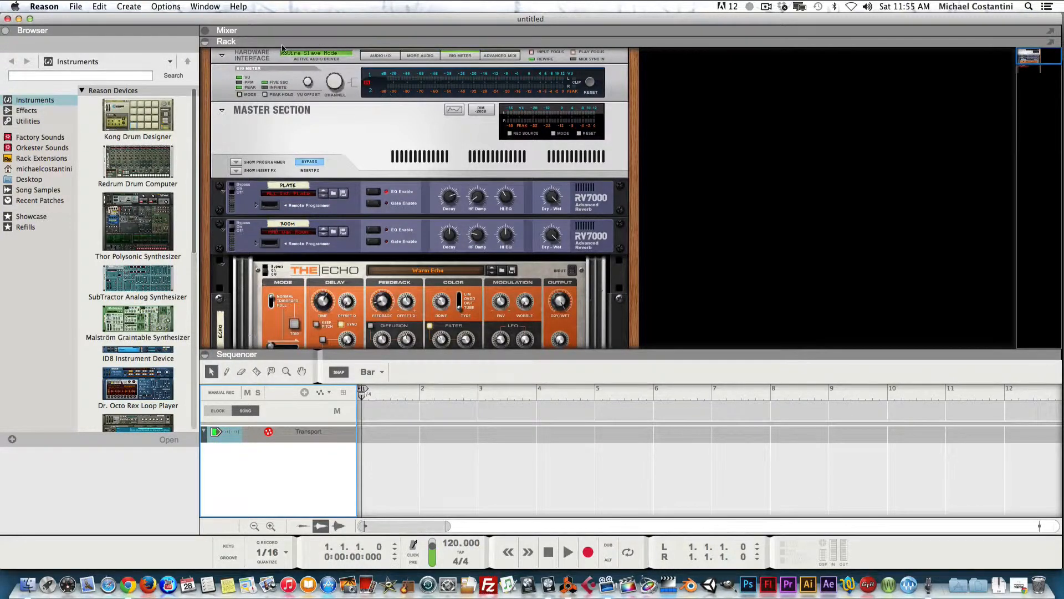
{"action": "left_click_drag", "start_coordinate": [298, 23], "coordinate": [311, 193]}
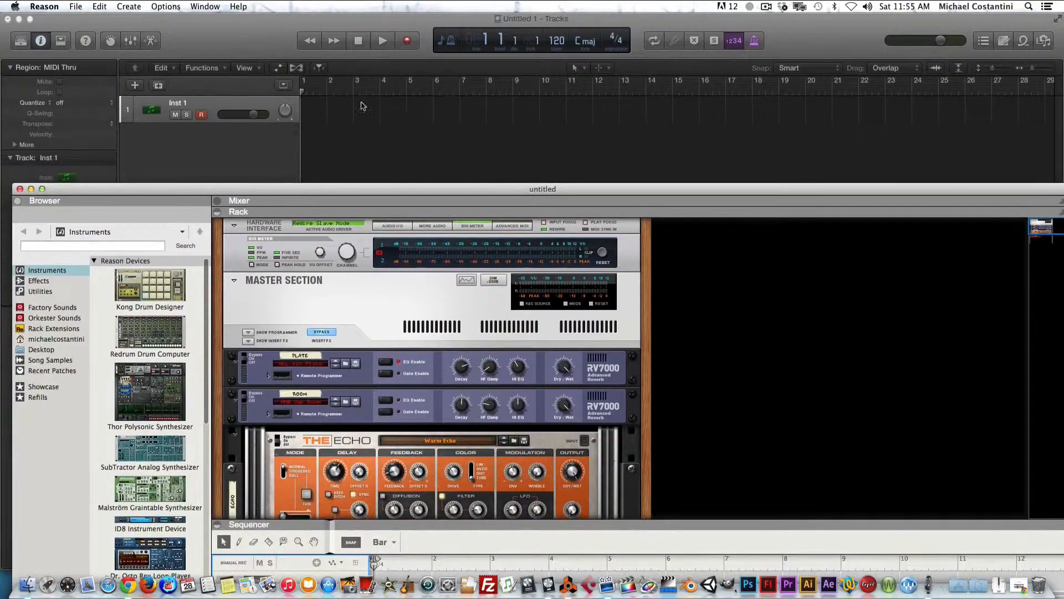
{"action": "left_click_drag", "start_coordinate": [382, 189], "coordinate": [369, 15]}
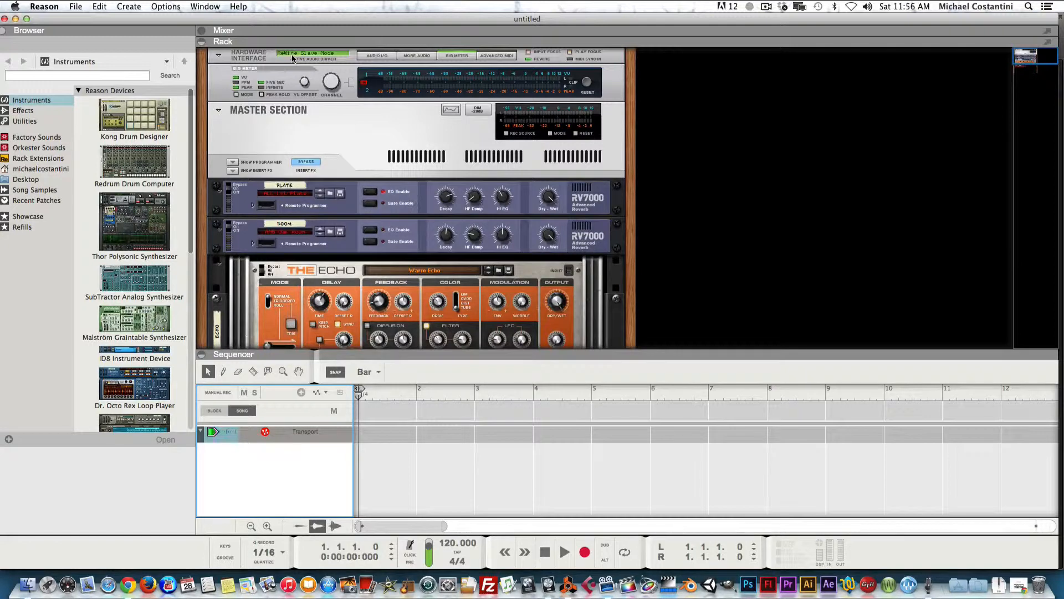
Flip the rack to its rear, show the Audio I/O section and disconnect the Master Section cables from audio outputs 1 and 2
{"action": "key", "text": "Tab"}
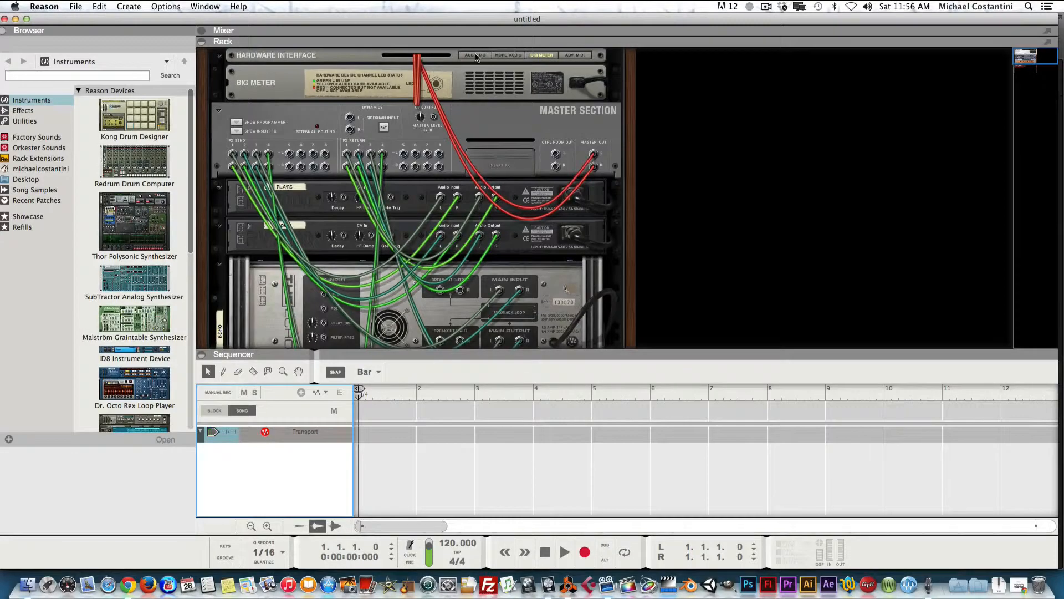
{"action": "left_click", "coordinate": [476, 55]}
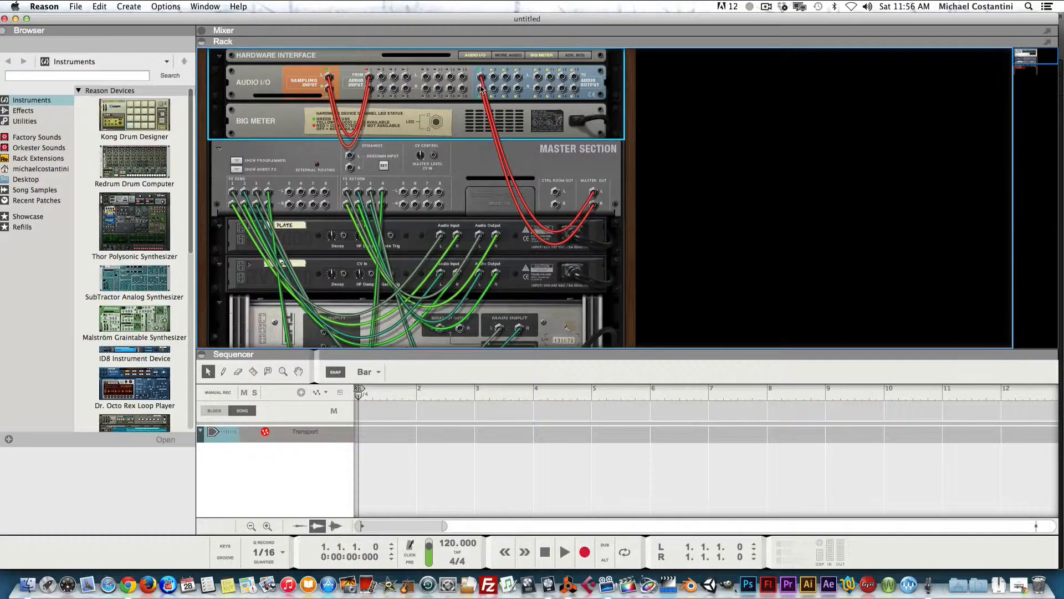
{"action": "left_click_drag", "start_coordinate": [481, 79], "coordinate": [878, 60]}
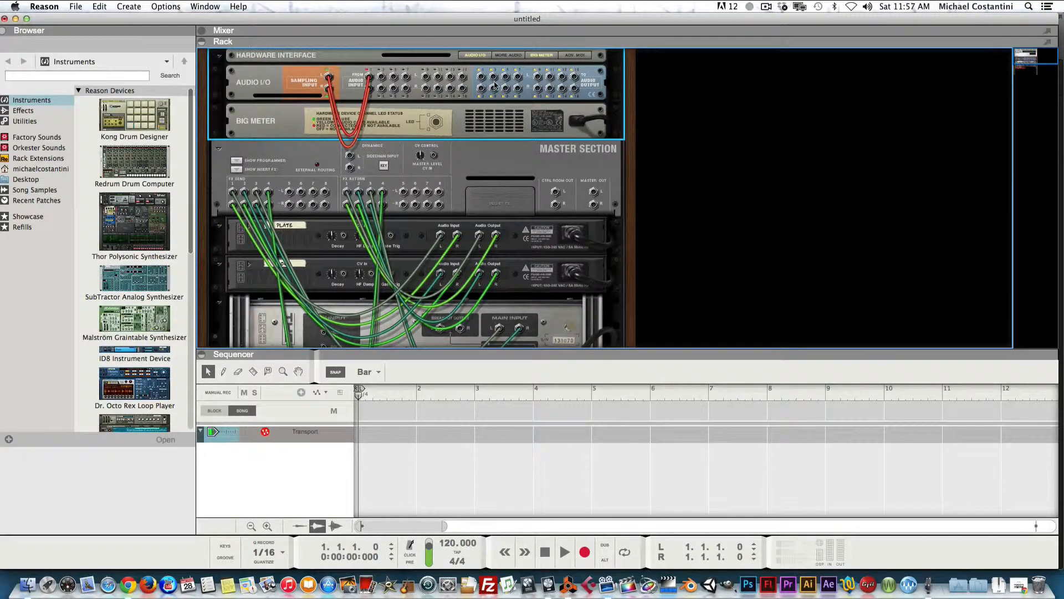
Return to the rack's front and add a Thor Polysonic Synthesizer below the DDL-1 delay
{"action": "scroll", "coordinate": [519, 162], "scroll_direction": "down", "scroll_amount": 5}
{"action": "scroll", "coordinate": [519, 162], "scroll_direction": "up", "scroll_amount": 3}
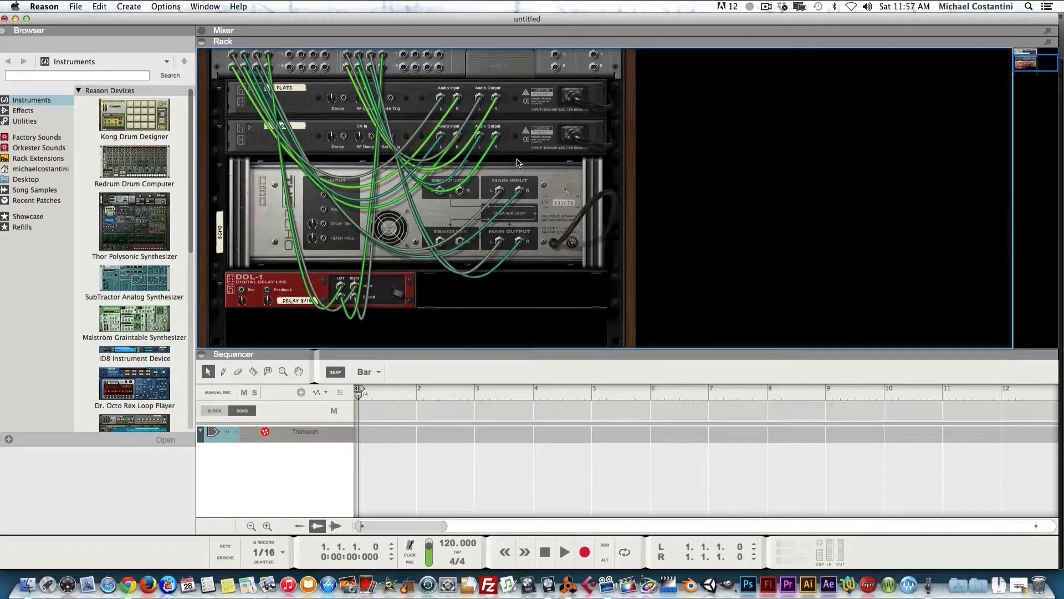
{"action": "key", "text": "Tab"}
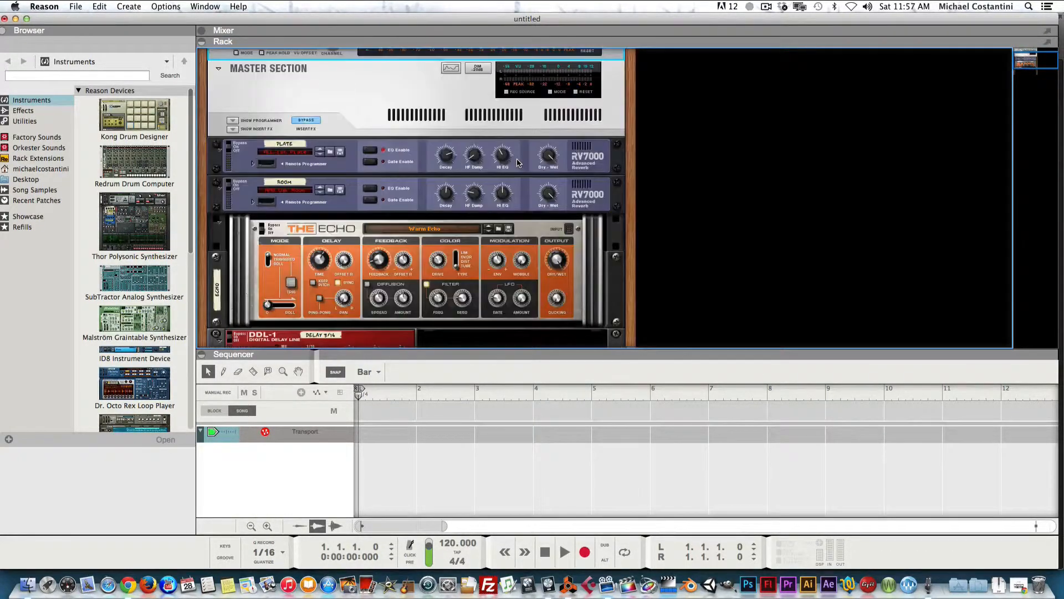
{"action": "scroll", "coordinate": [518, 162], "scroll_direction": "down", "scroll_amount": 5}
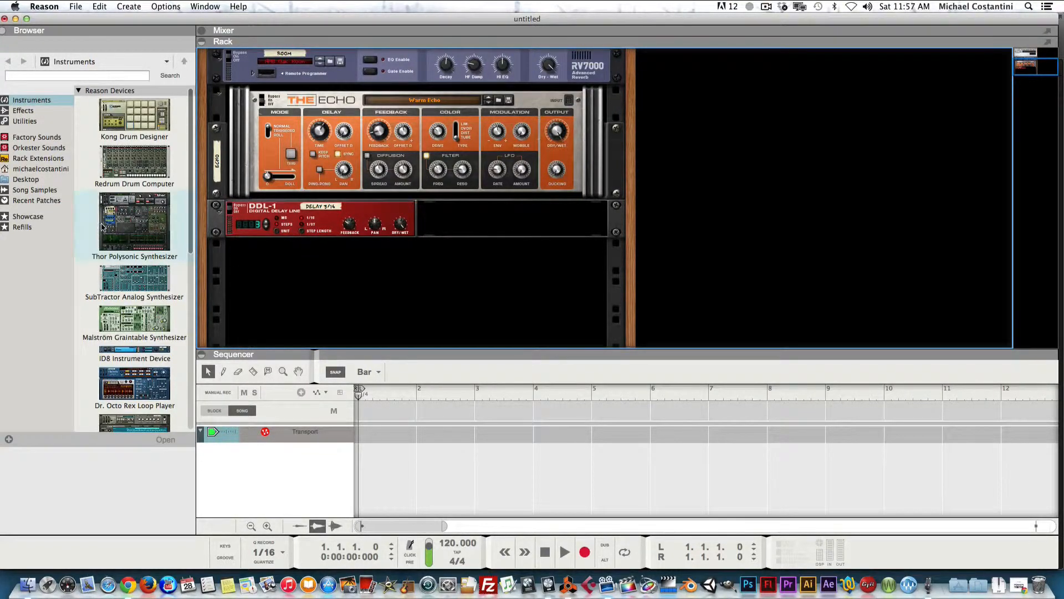
{"action": "mouse_move", "coordinate": [151, 235]}
{"action": "left_mouse_down"}
{"action": "mouse_move", "coordinate": [176, 262]}
{"action": "mouse_move", "coordinate": [353, 289]}
{"action": "left_mouse_up"}
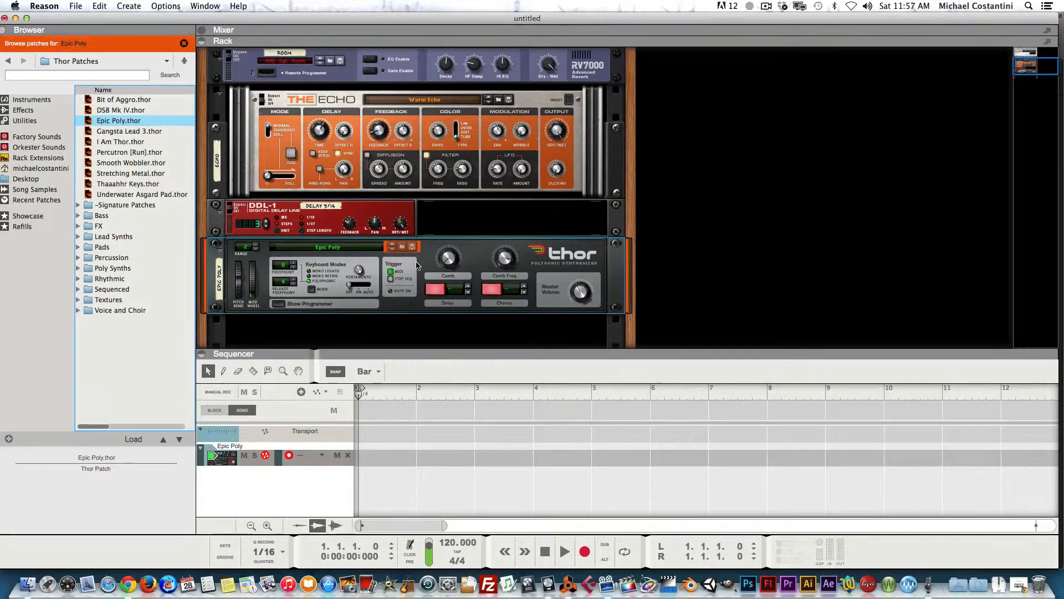
On the rack's rear, move Thor's stereo output cables from hardware interface outputs 1 and 2 to outputs 3 and 4
{"action": "key", "text": "Tab"}
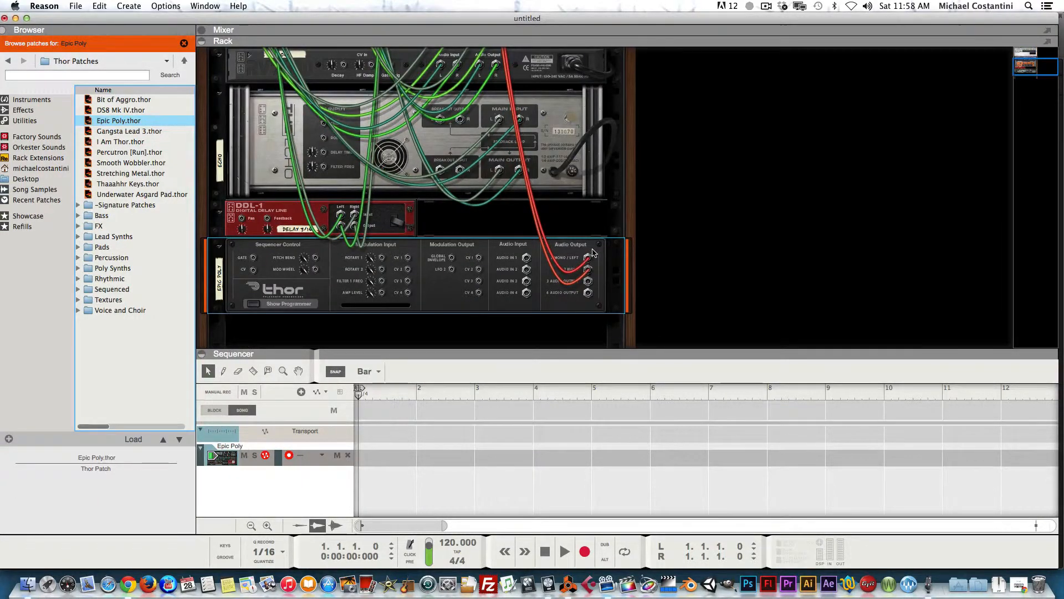
{"action": "key", "text": "Tab"}
{"action": "key", "text": "Tab"}
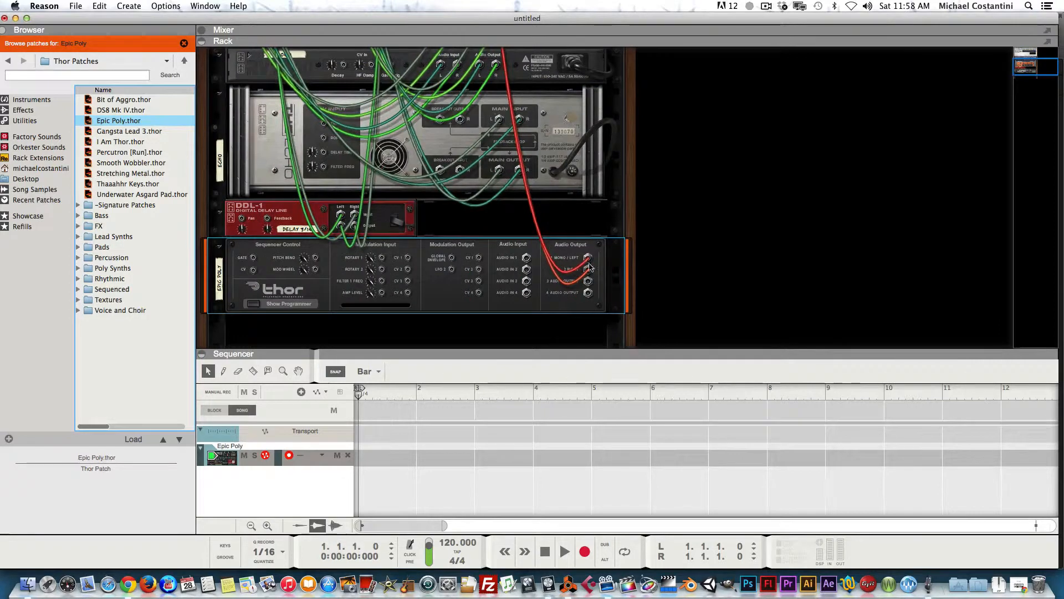
{"action": "scroll", "coordinate": [576, 261], "scroll_direction": "up", "scroll_amount": 5}
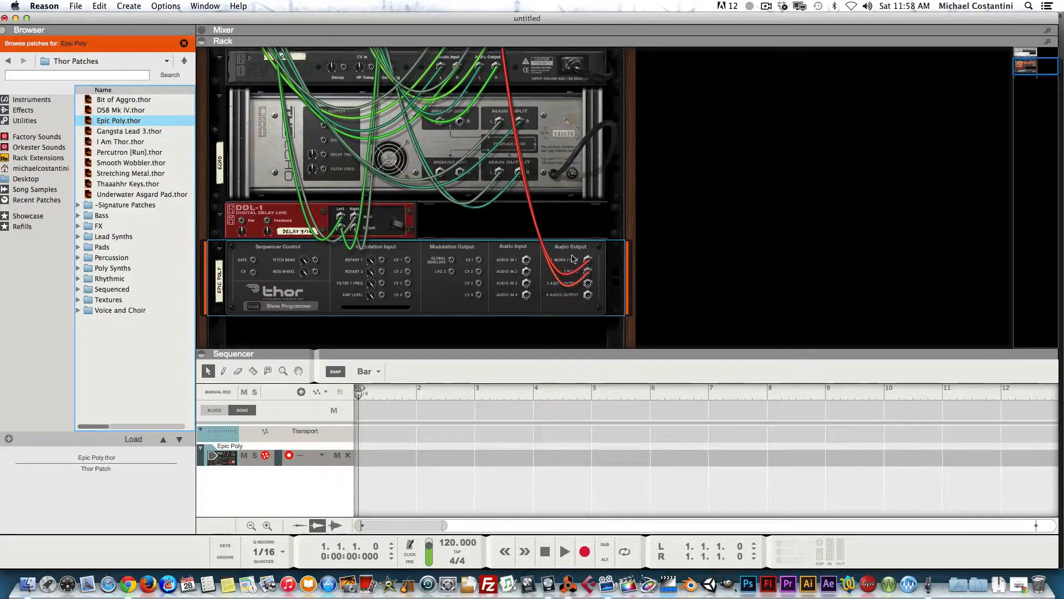
{"action": "scroll", "coordinate": [574, 263], "scroll_direction": "up", "scroll_amount": 2}
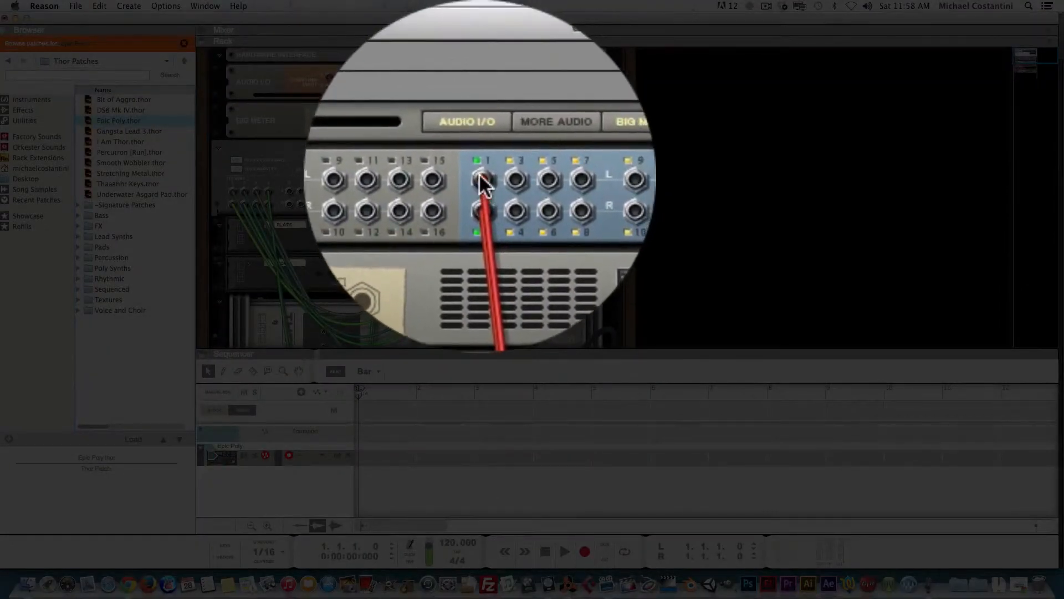
{"action": "left_click", "coordinate": [481, 175]}
{"action": "left_click_drag", "start_coordinate": [481, 178], "coordinate": [490, 173]}
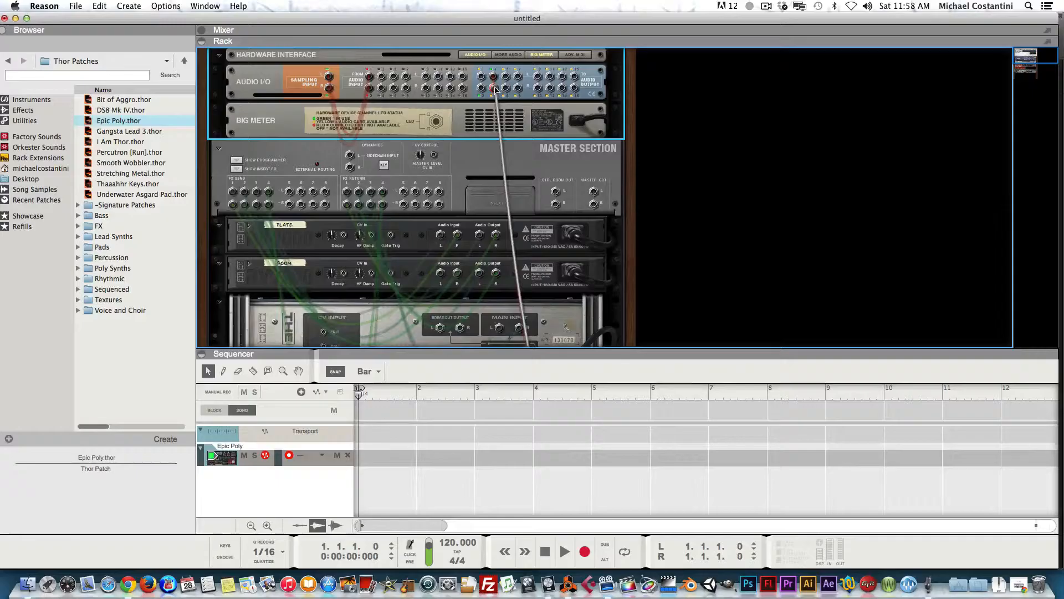
Check Thor's output connections on the rear of the rack and the hardware interface's Audio I/O section from both sides
{"action": "scroll", "coordinate": [499, 121], "scroll_direction": "down", "scroll_amount": 5}
{"action": "scroll", "coordinate": [499, 121], "scroll_direction": "down", "scroll_amount": 1}
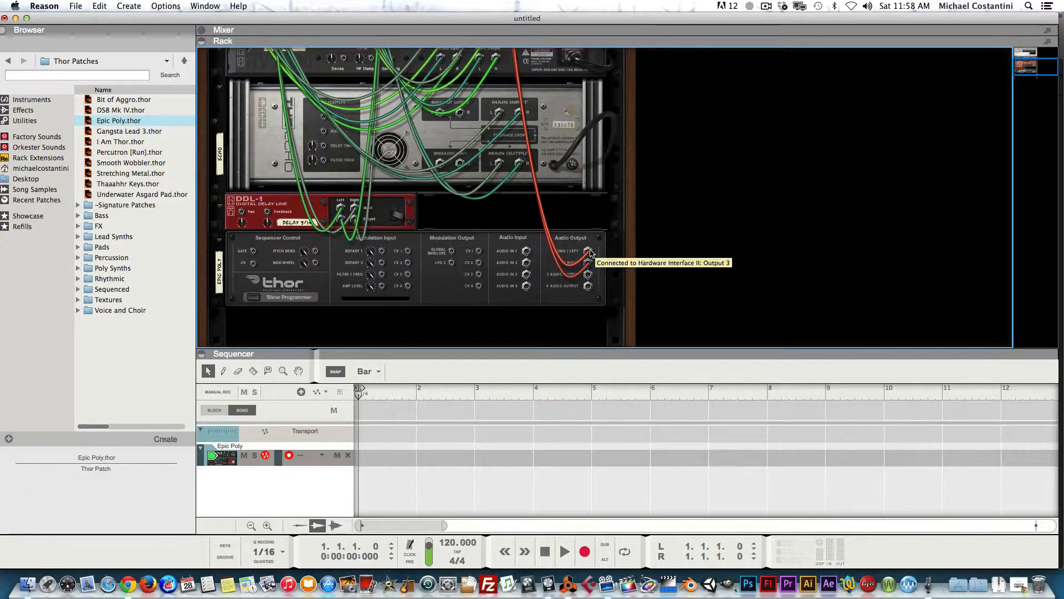
{"action": "scroll", "coordinate": [582, 262], "scroll_direction": "up", "scroll_amount": 6}
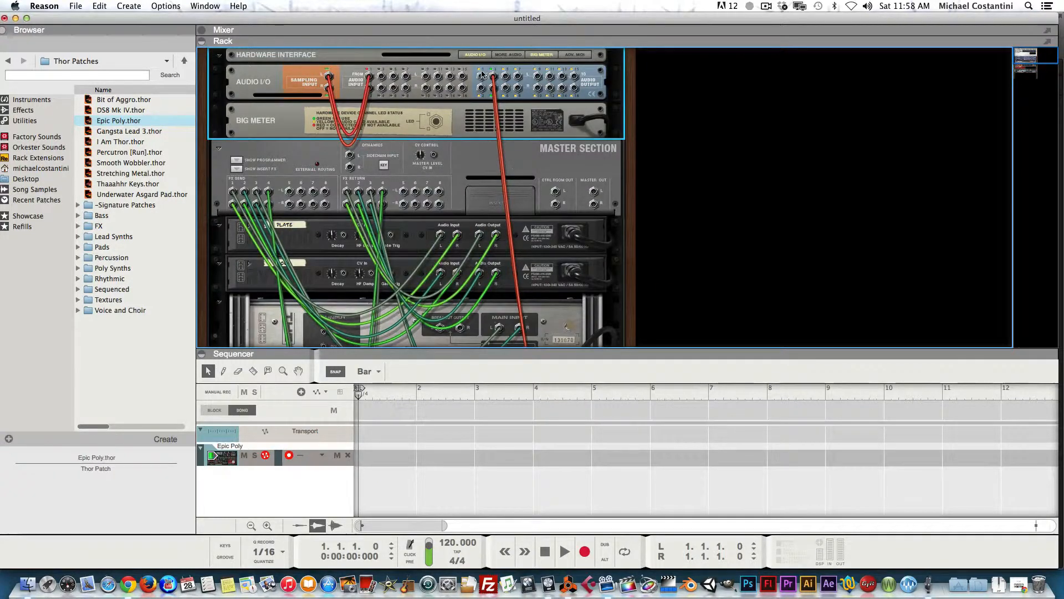
{"action": "scroll", "coordinate": [505, 118], "scroll_direction": "down", "scroll_amount": 6}
{"action": "key", "text": "Tab"}
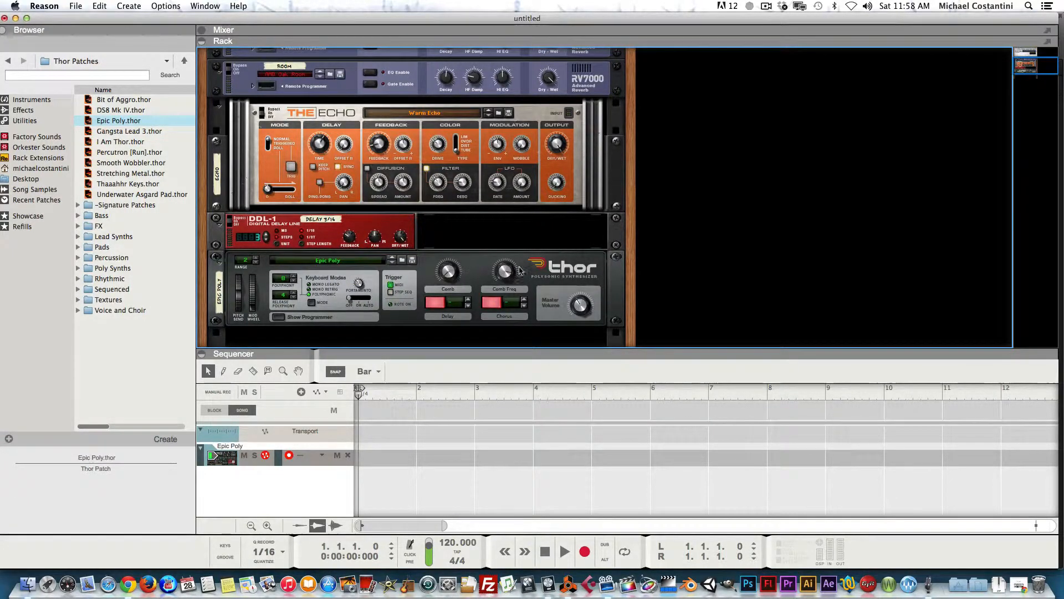
{"action": "scroll", "coordinate": [332, 270], "scroll_direction": "up", "scroll_amount": 6}
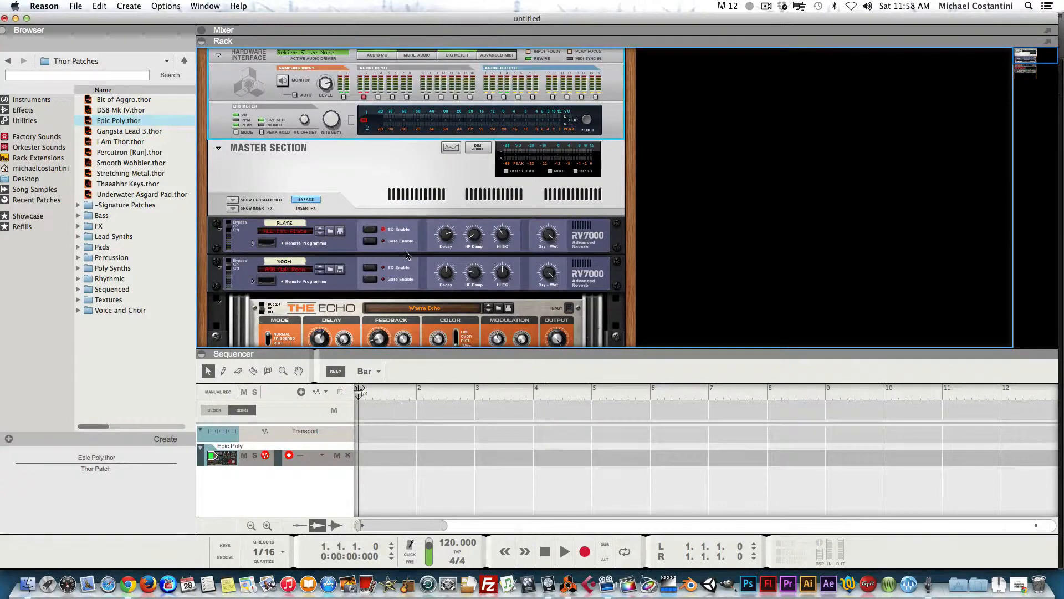
{"action": "key", "text": "Tab"}
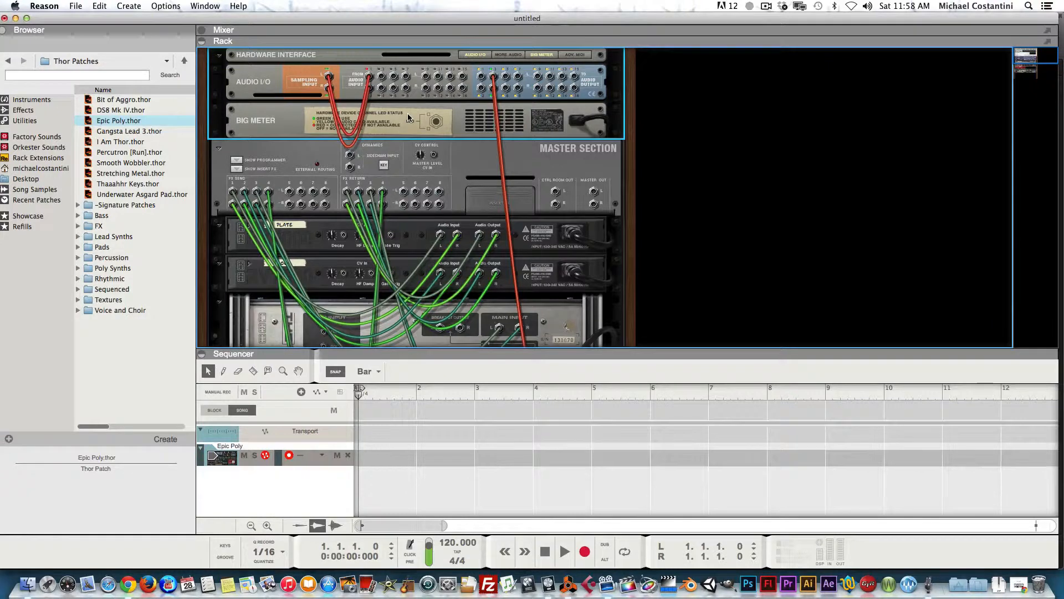
{"action": "key", "text": "Tab"}
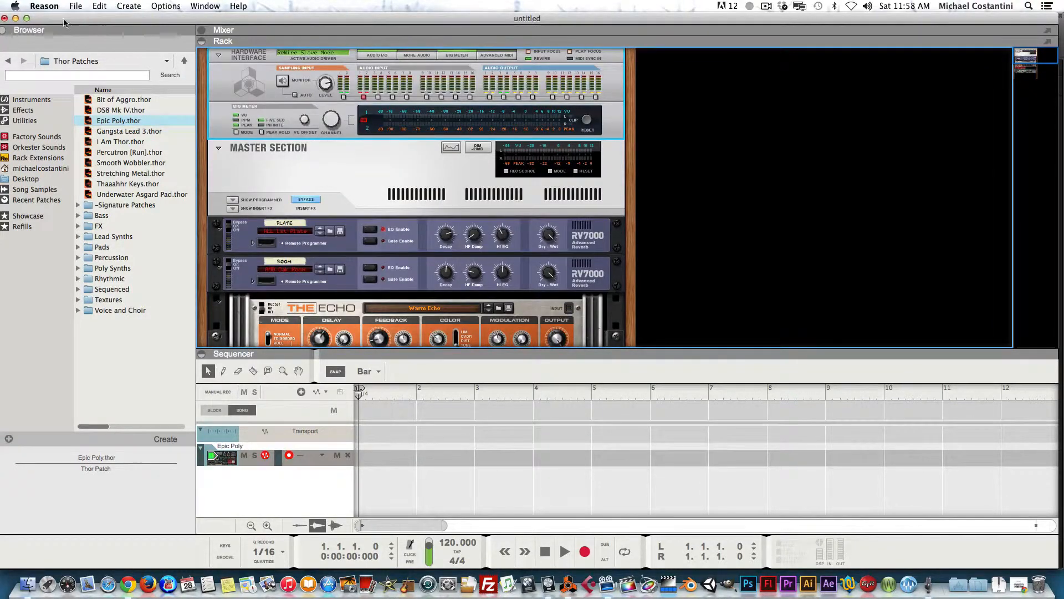
Minimize the Reason window and select the Inst 1 track in Logic Pro X
{"action": "left_click", "coordinate": [15, 19]}
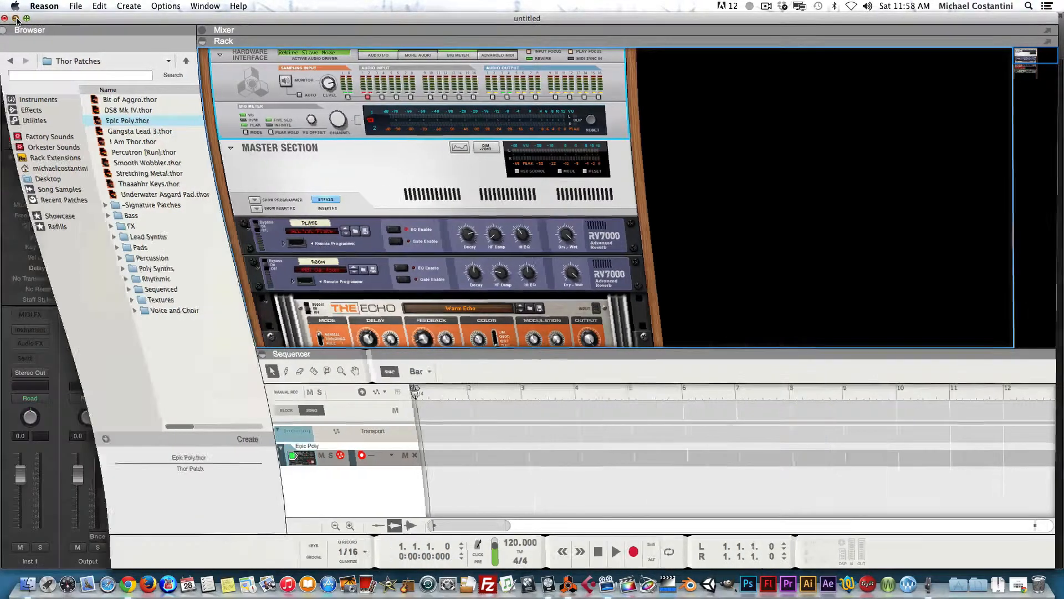
{"action": "left_click", "coordinate": [255, 105]}
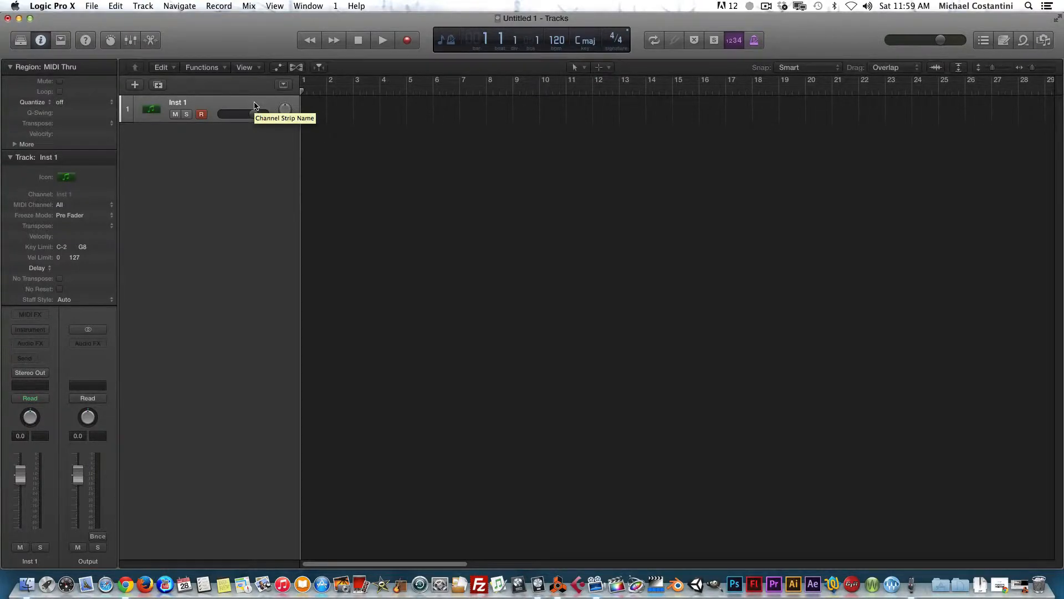
Create one new External MIDI track with its output on 828mk2 MIDI Port - 1
{"action": "left_click", "coordinate": [135, 84]}
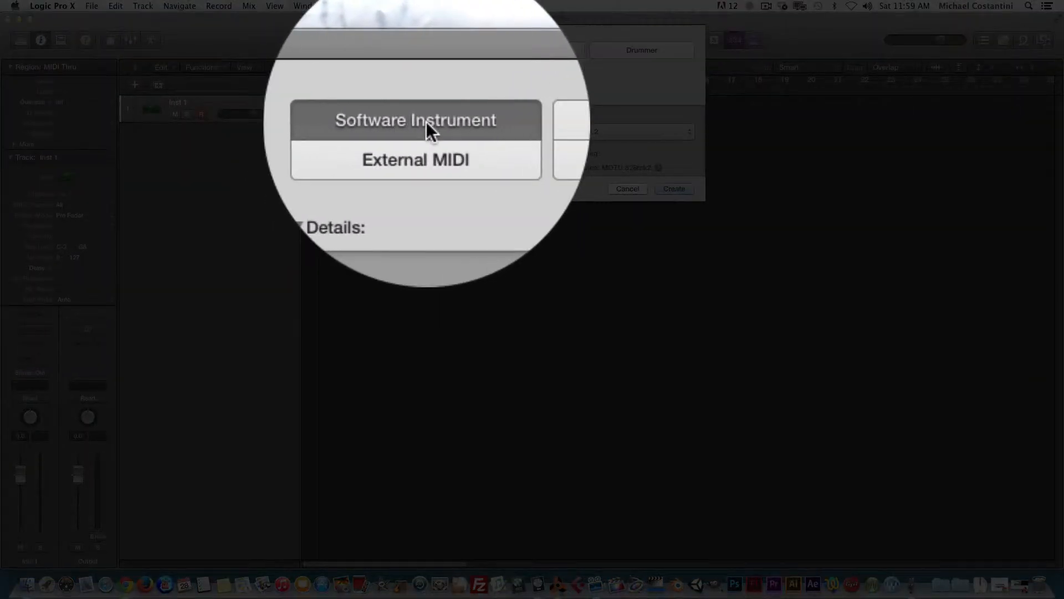
{"action": "left_click", "coordinate": [423, 159]}
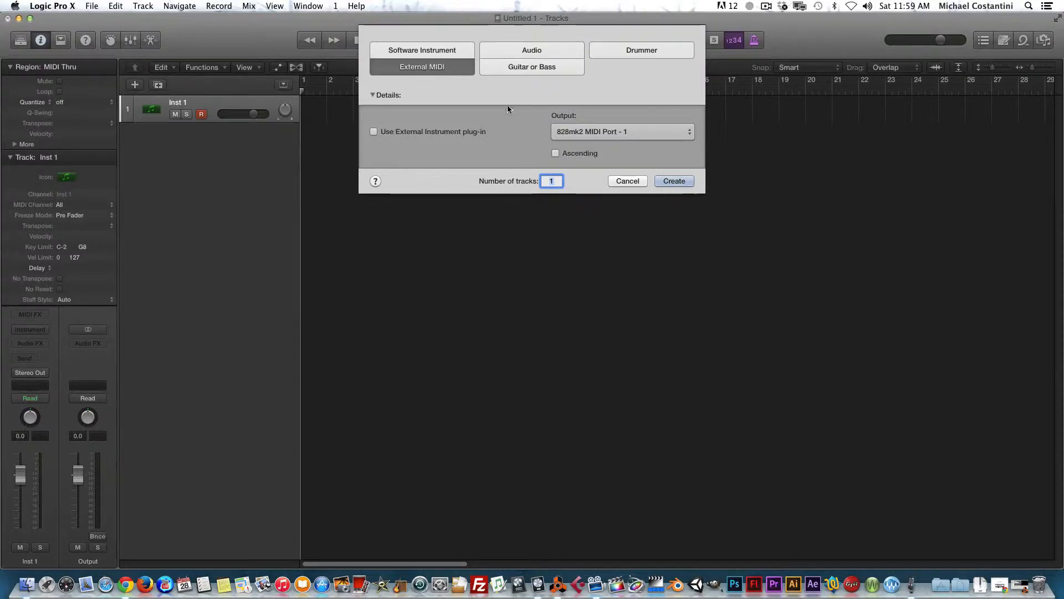
{"action": "left_click", "coordinate": [680, 180]}
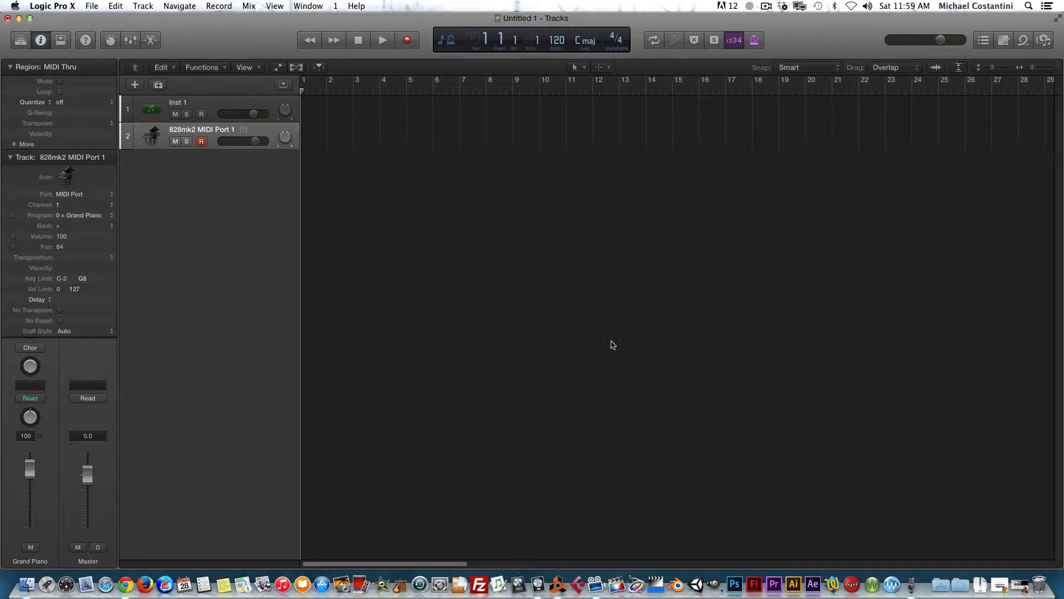
Switch to Reason to check the Thor device's Epic Poly name in the rack, and return to Logic Pro X
{"action": "left_click", "coordinate": [560, 583]}
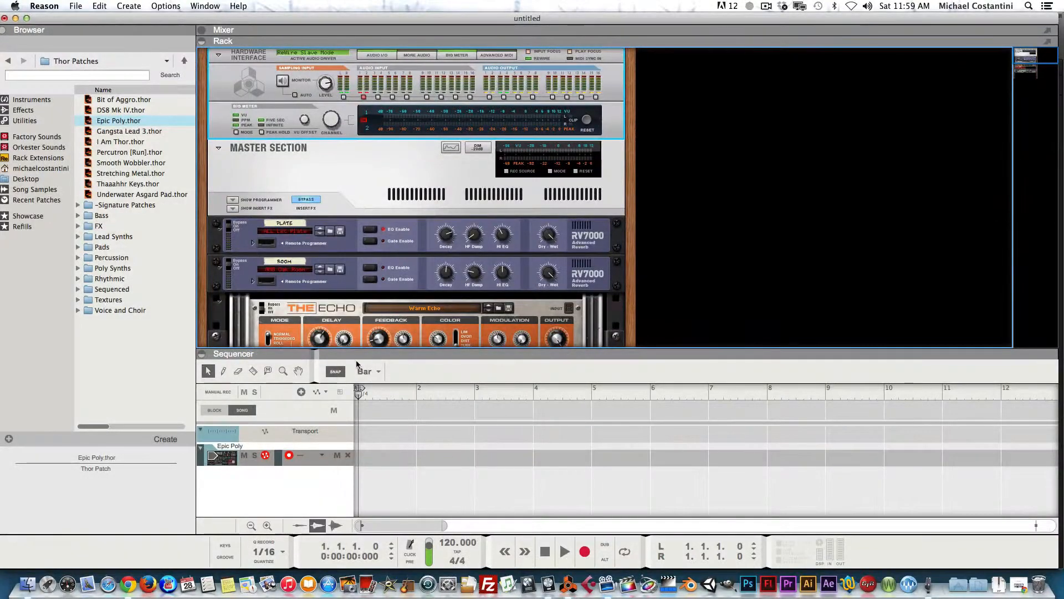
{"action": "scroll", "coordinate": [375, 316], "scroll_direction": "down", "scroll_amount": 10}
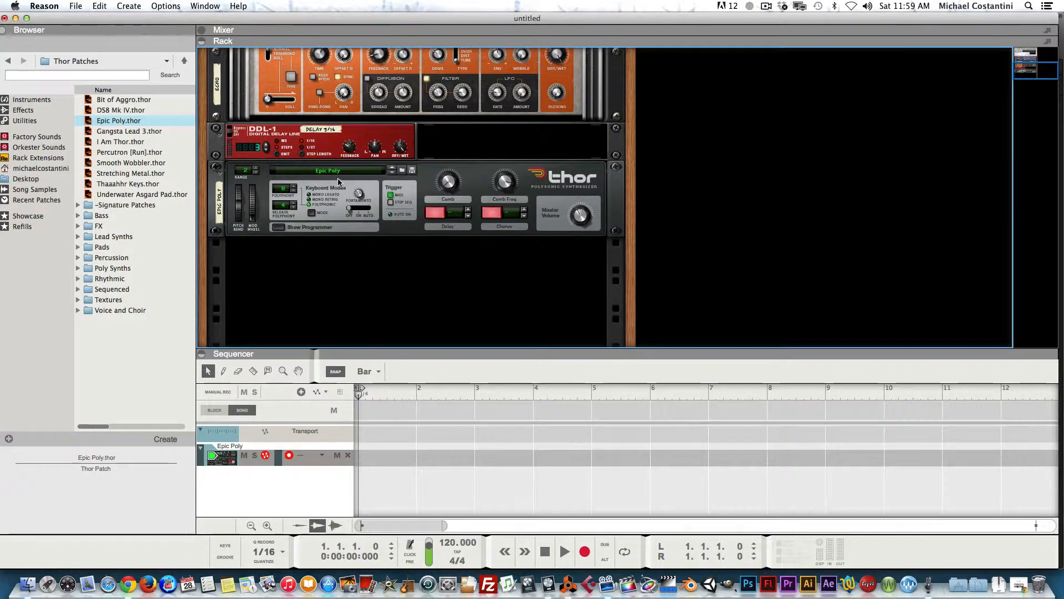
{"action": "left_click", "coordinate": [14, 18]}
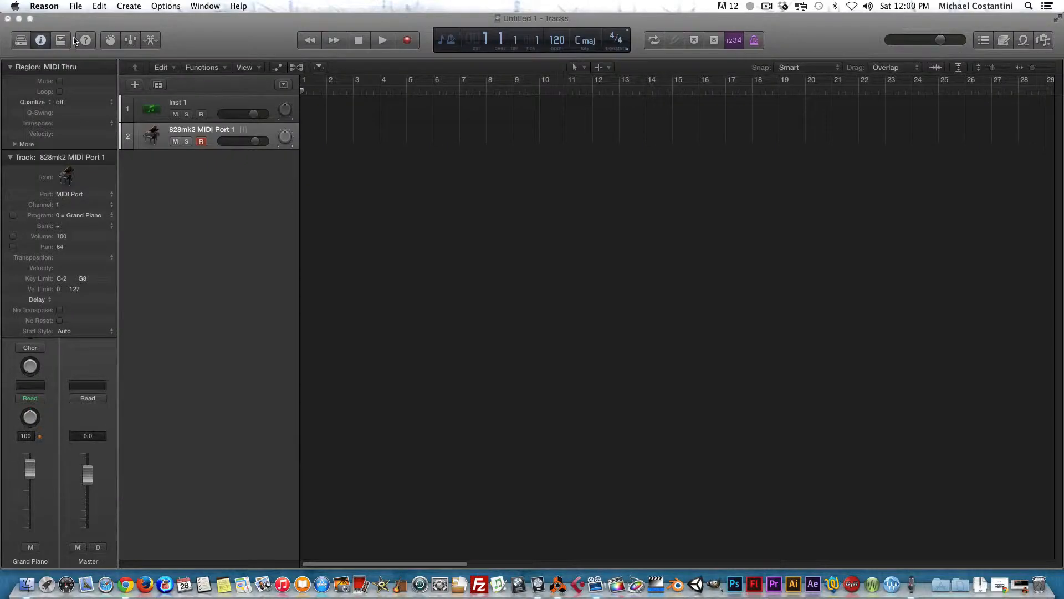
{"action": "left_click", "coordinate": [44, 44]}
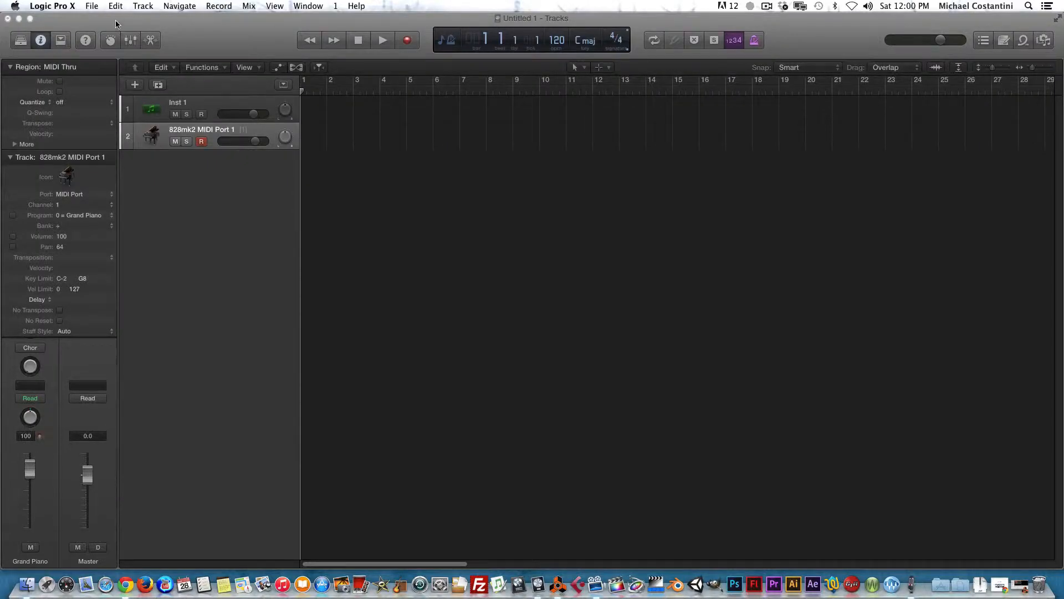
Assign Reason's Epic Poly instrument from the Library to the new MIDI track, and hide the Library
{"action": "left_click", "coordinate": [21, 41]}
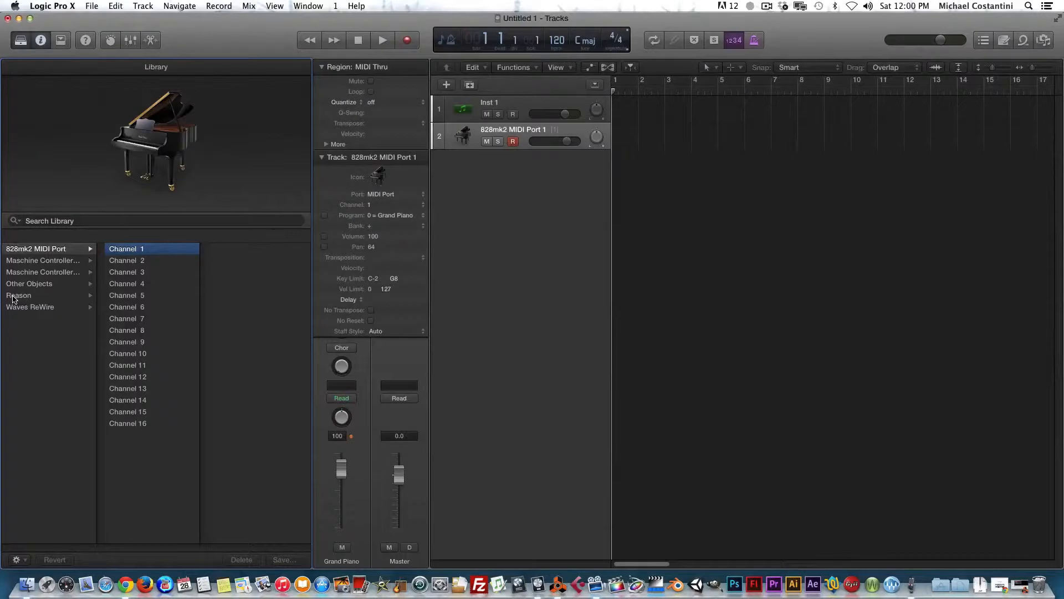
{"action": "left_click", "coordinate": [13, 299]}
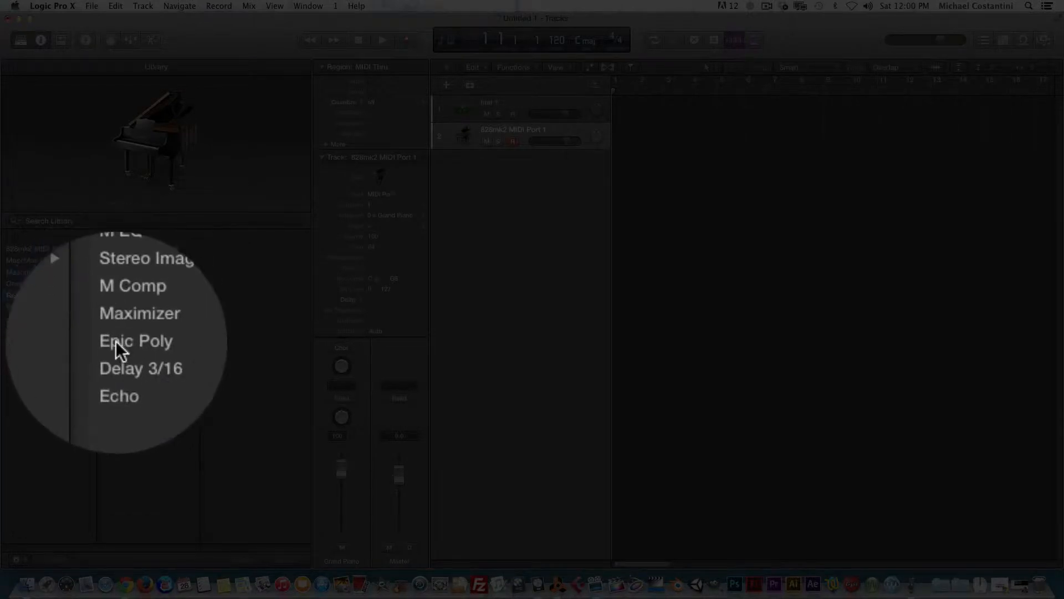
{"action": "left_click", "coordinate": [115, 340]}
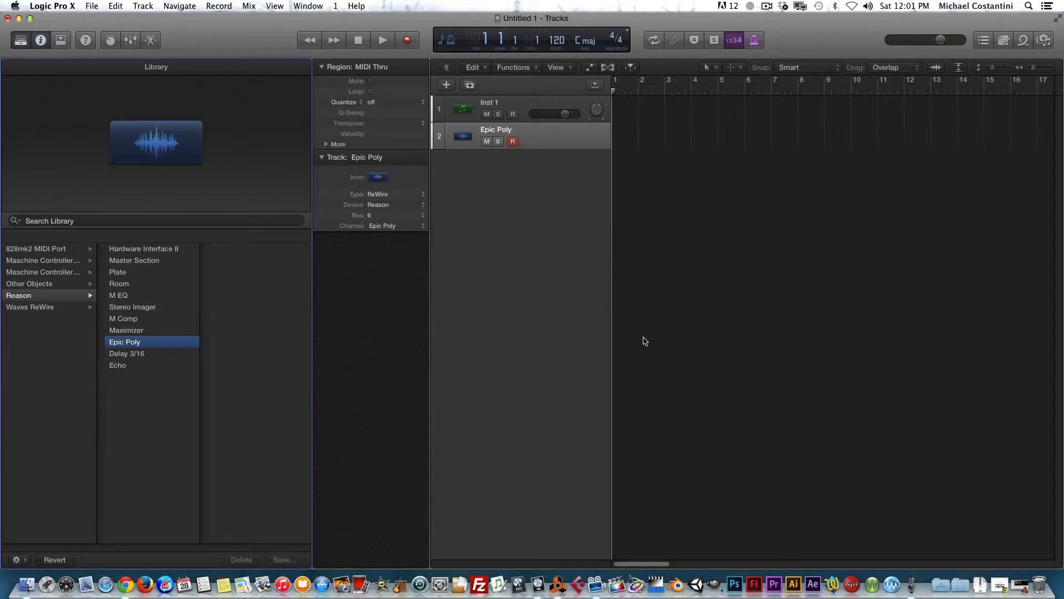
{"action": "left_click", "coordinate": [521, 128]}
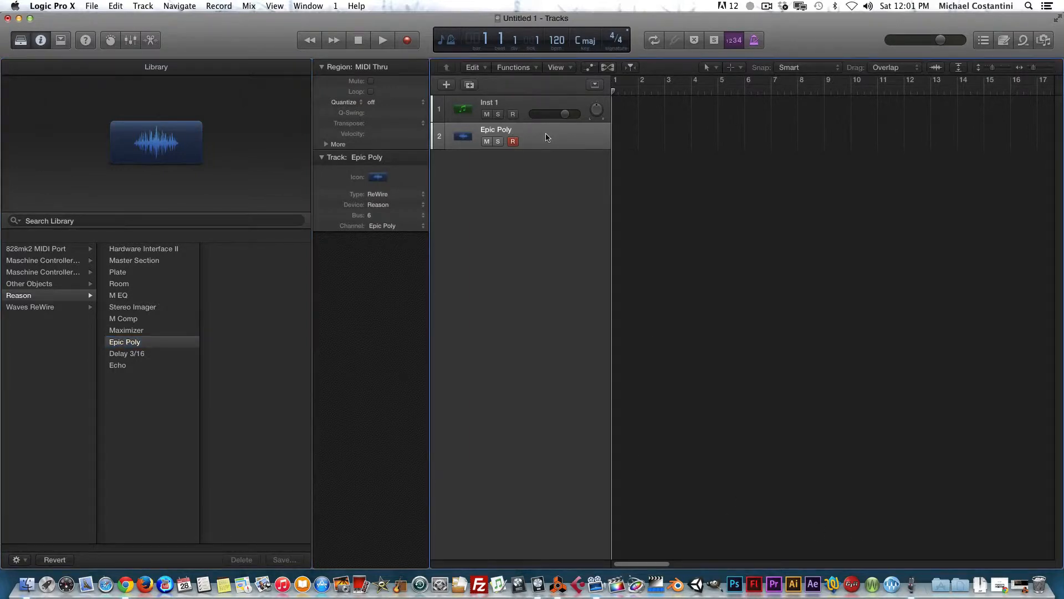
{"action": "left_click", "coordinate": [17, 41]}
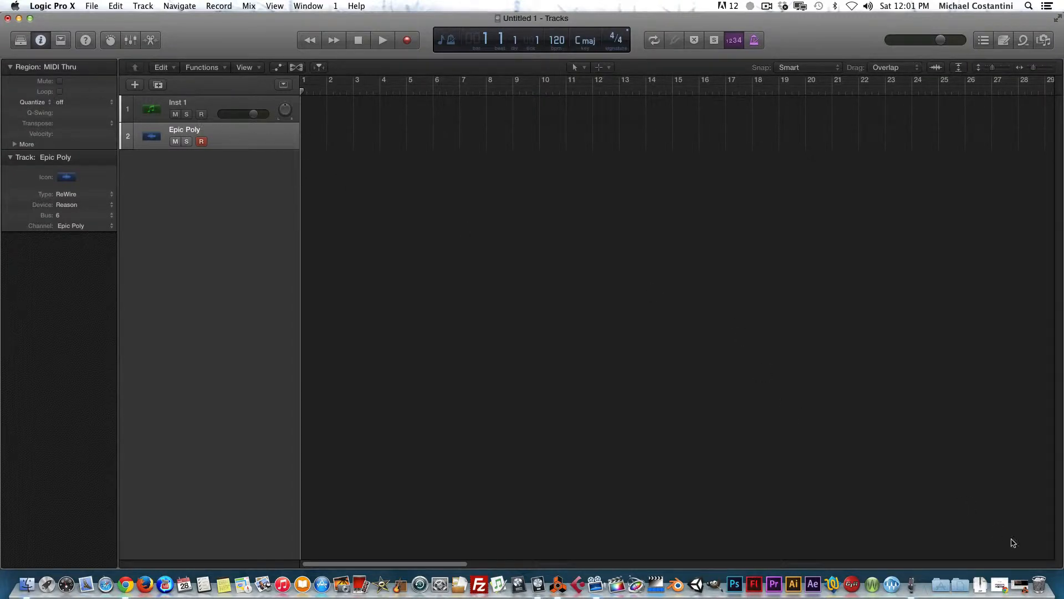
Look at Thor in Reason's rack, return to Logic Pro X and create a new auxiliary channel strip in the mixer
{"action": "left_click", "coordinate": [1015, 586]}
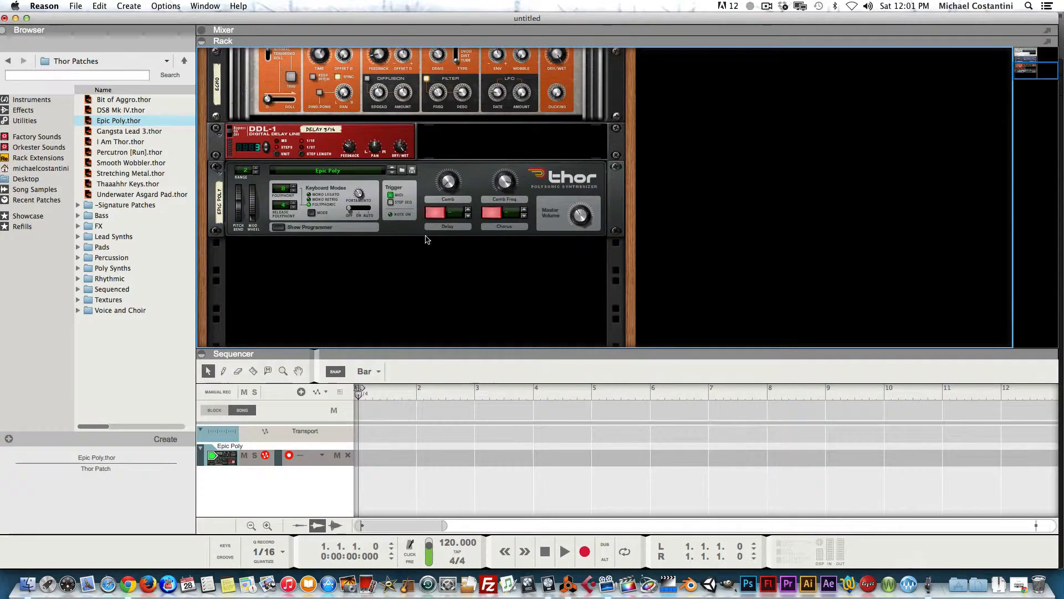
{"action": "left_click", "coordinate": [15, 19]}
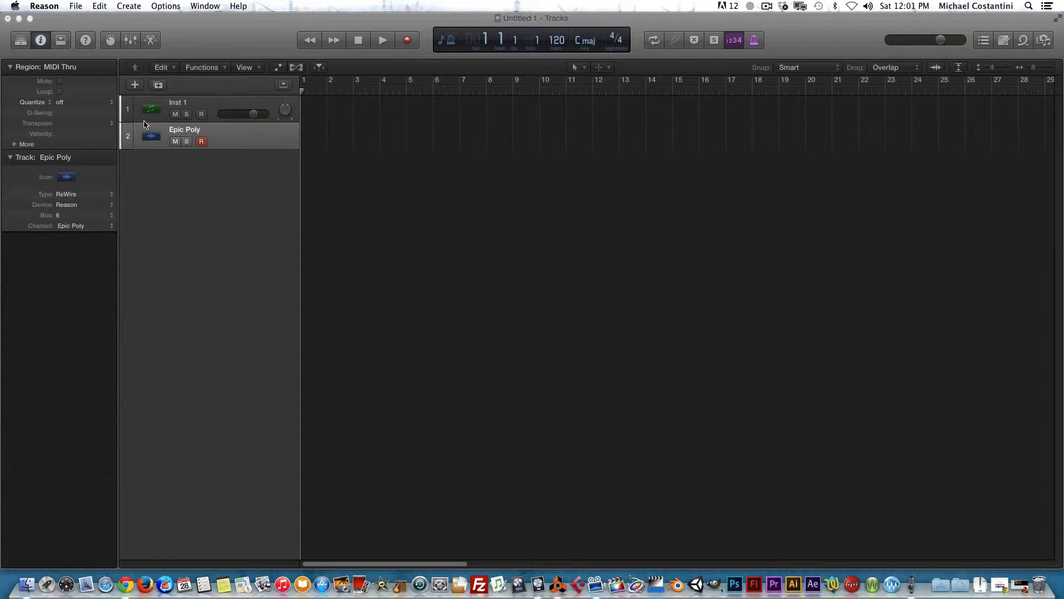
{"action": "left_click", "coordinate": [131, 40]}
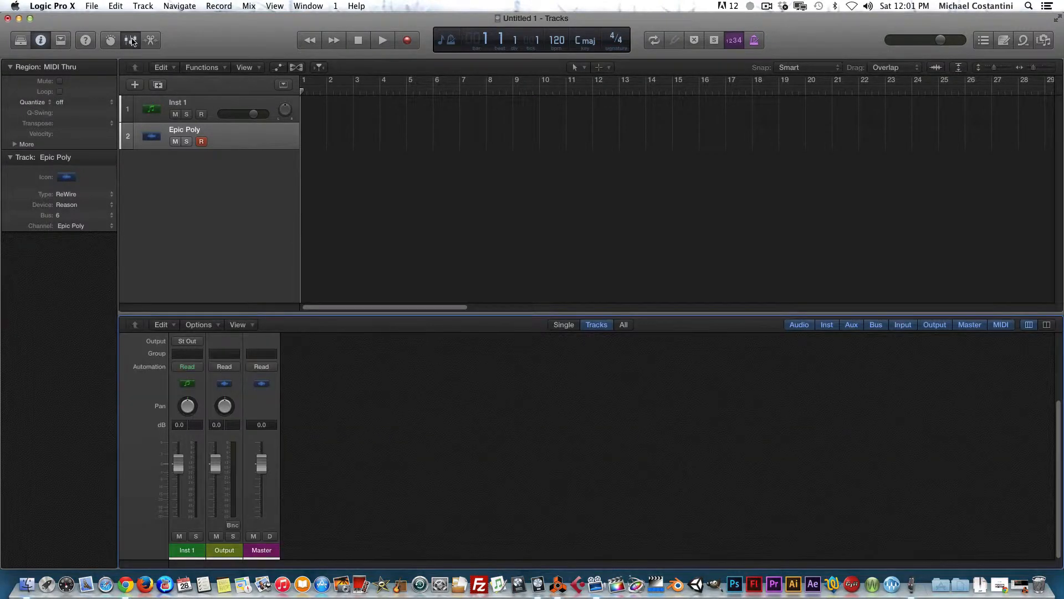
{"action": "left_click", "coordinate": [199, 325]}
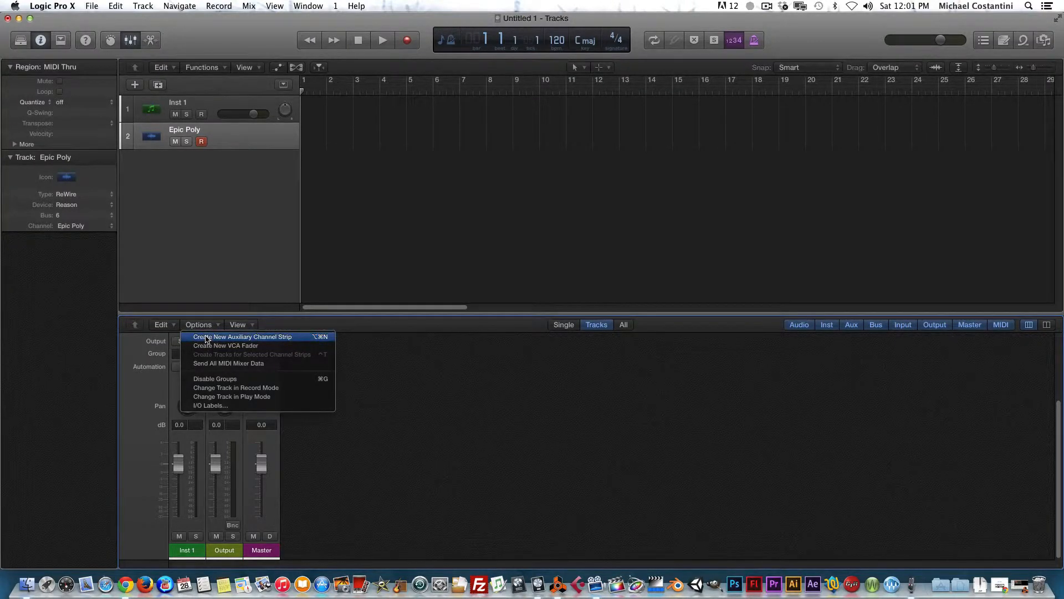
{"action": "left_click", "coordinate": [126, 361]}
{"action": "left_click", "coordinate": [198, 326]}
{"action": "left_click", "coordinate": [203, 341]}
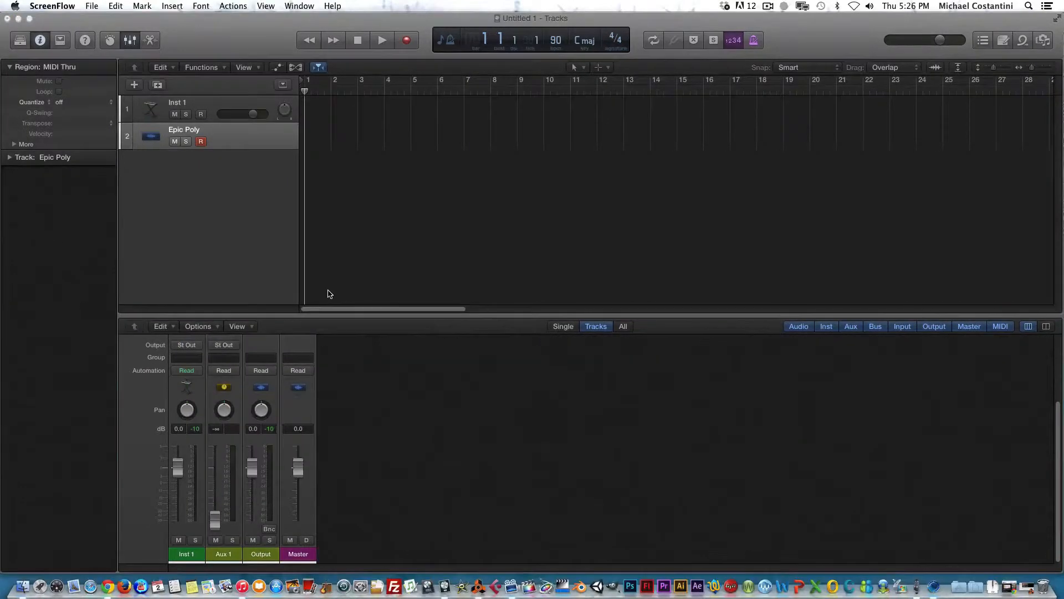
Raise the Aux 1 fader and set its level to 0 dB
{"action": "left_click", "coordinate": [216, 522]}
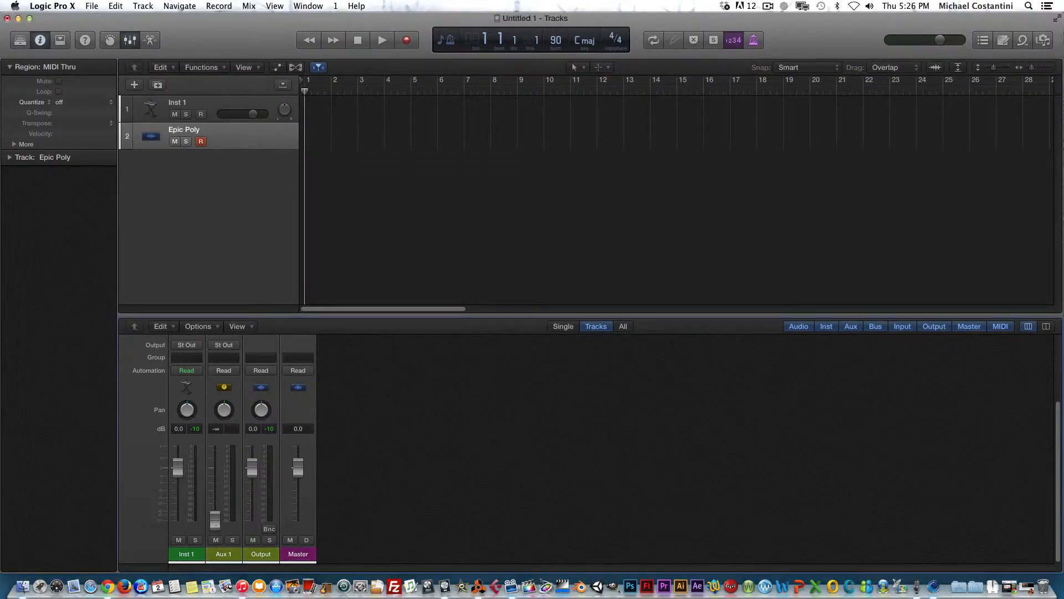
{"action": "left_click", "coordinate": [215, 522]}
{"action": "left_click_drag", "start_coordinate": [215, 523], "coordinate": [215, 484]}
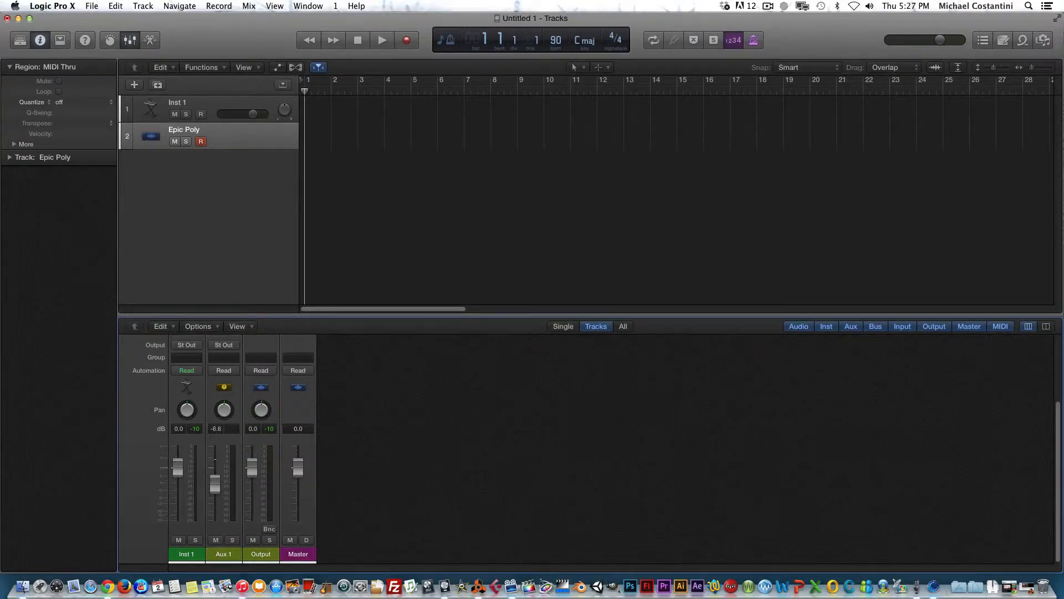
{"action": "double_click", "coordinate": [216, 428]}
{"action": "type", "text": "0"}
{"action": "key", "text": "Return"}
Enlarge the mixer area and display the Reason channels available as Aux 1's input
{"action": "left_click_drag", "start_coordinate": [228, 315], "coordinate": [236, 230]}
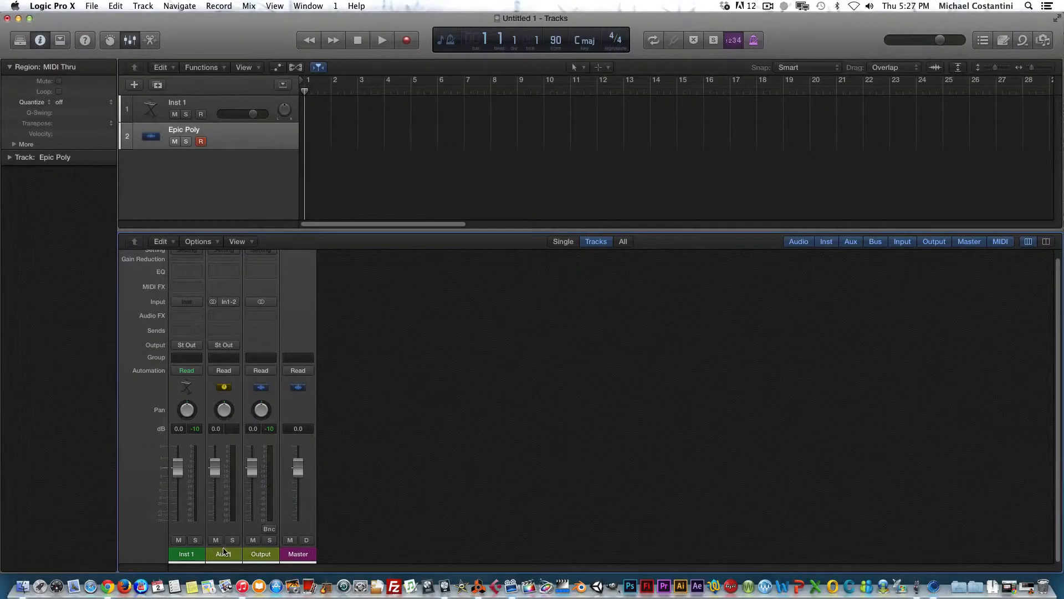
{"action": "left_click", "coordinate": [224, 304]}
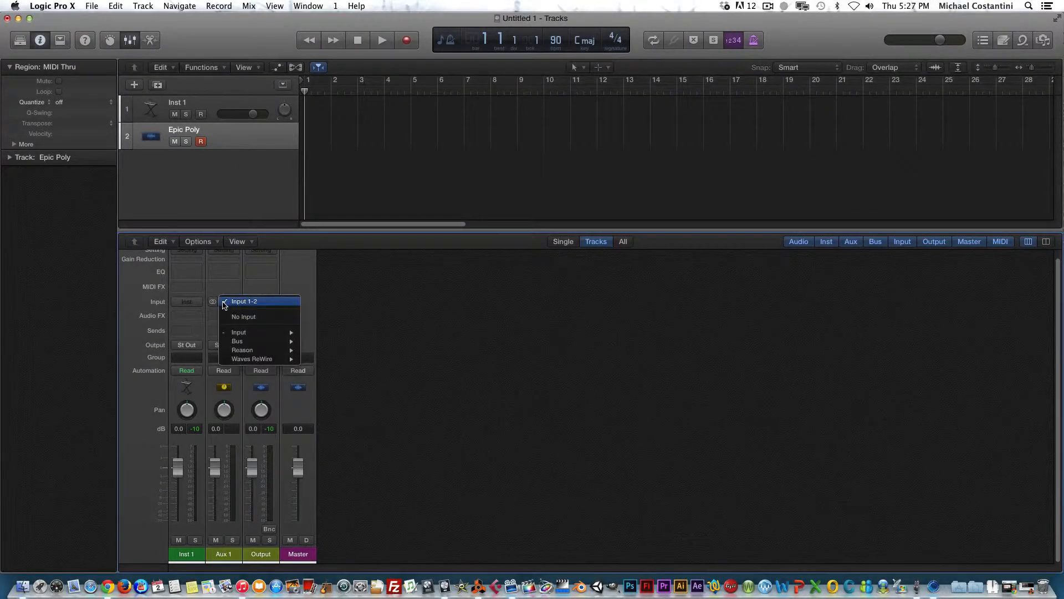
{"action": "mouse_move", "coordinate": [262, 350]}
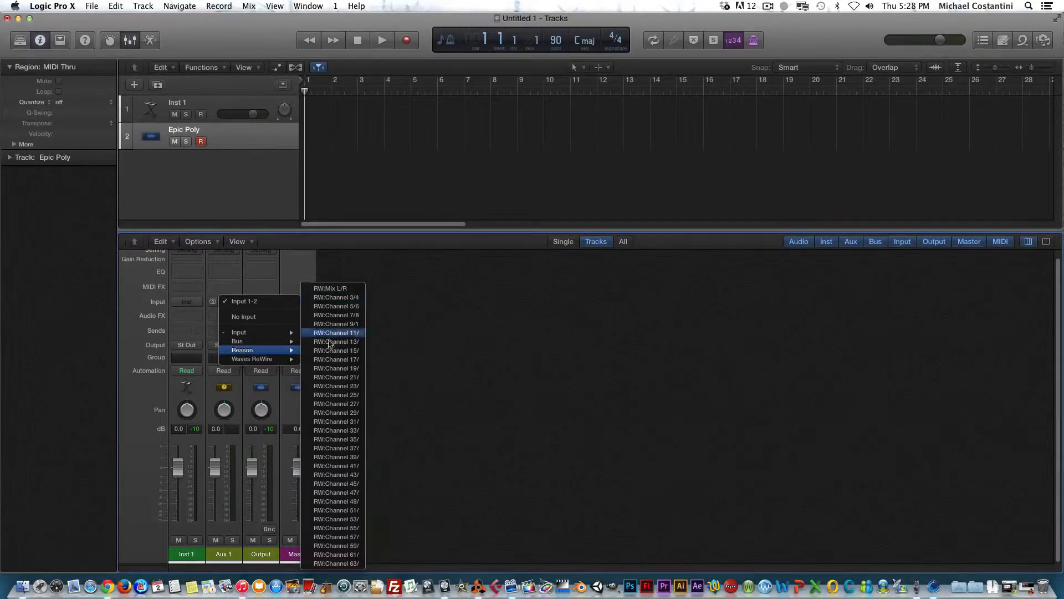
Switch to Reason, check which hardware interface outputs Thor is cabled to on the rack's rear, and return to Logic Pro X
{"action": "left_click", "coordinate": [479, 586]}
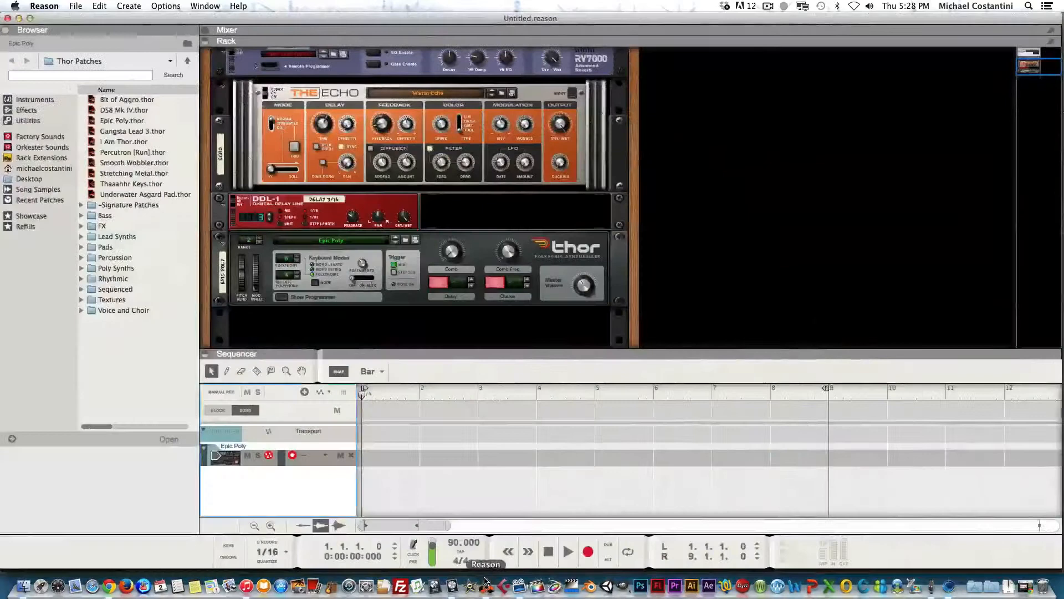
{"action": "key", "text": "Tab"}
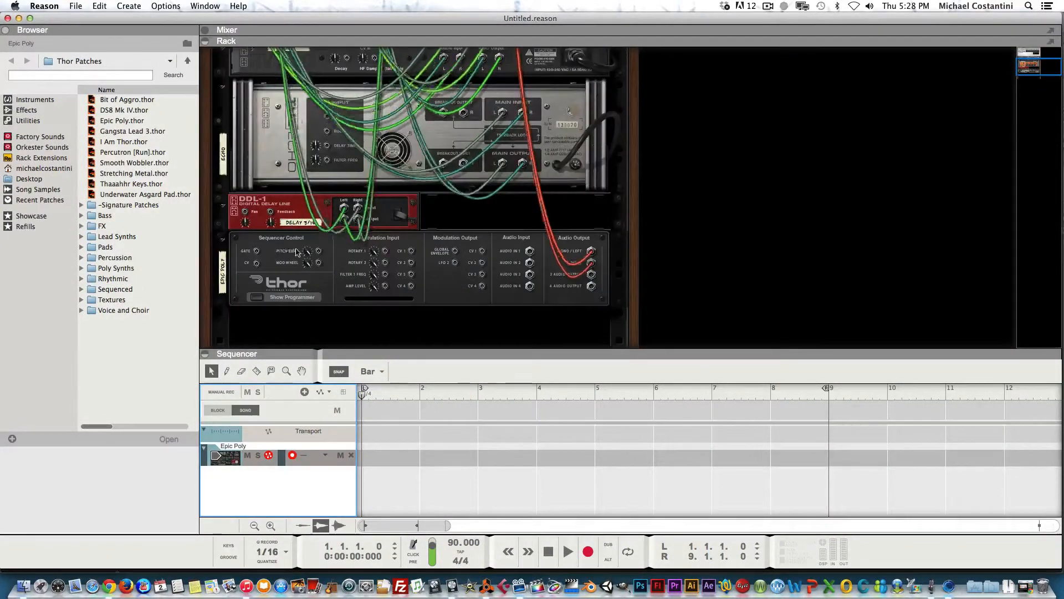
{"action": "scroll", "coordinate": [299, 256], "scroll_direction": "up", "scroll_amount": 10}
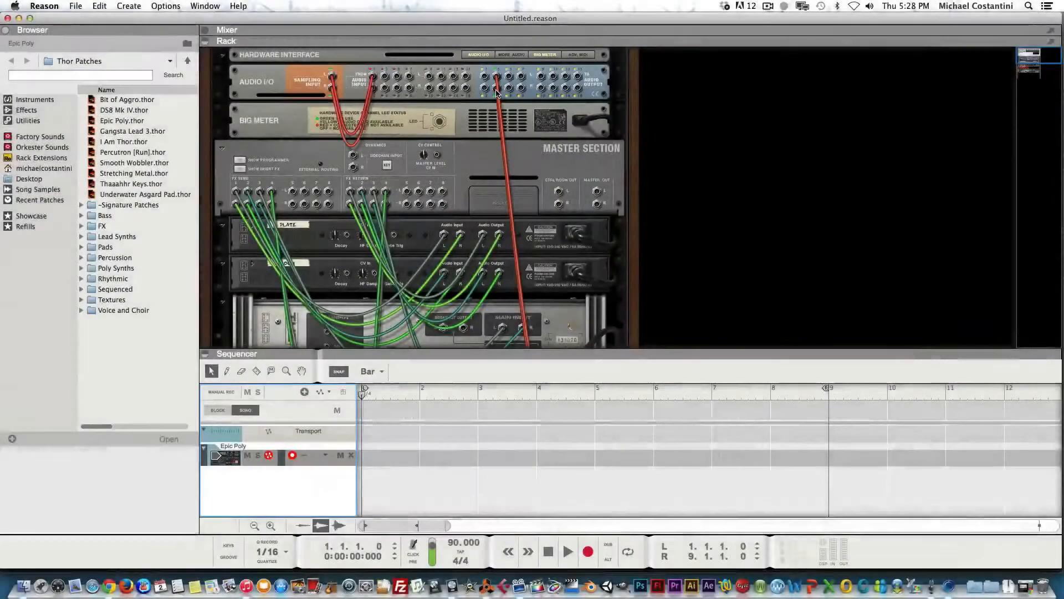
{"action": "mouse_move", "coordinate": [496, 93]}
{"action": "key", "text": "Tab"}
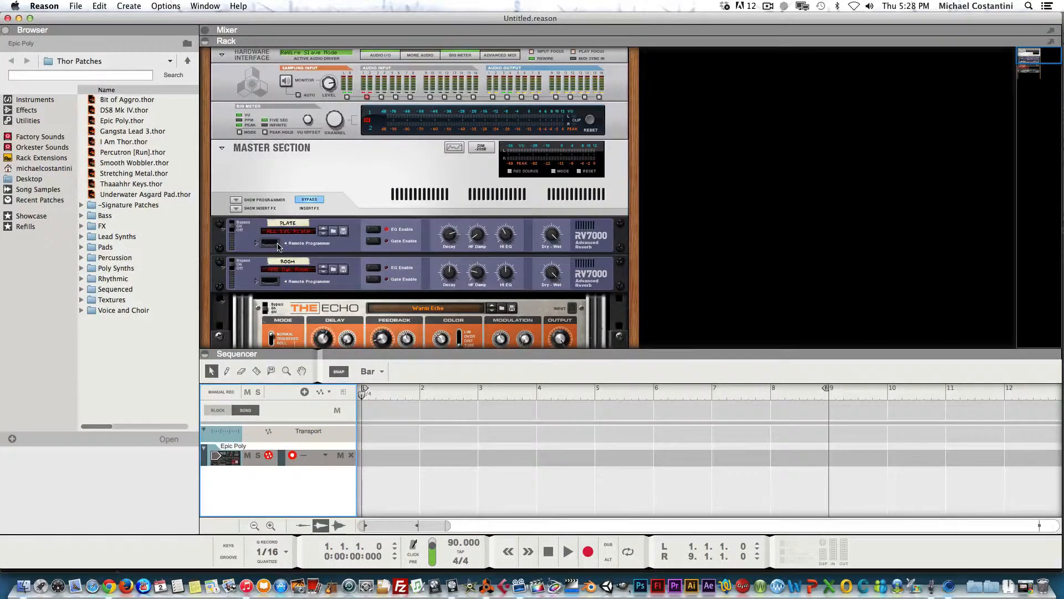
{"action": "left_click", "coordinate": [19, 18]}
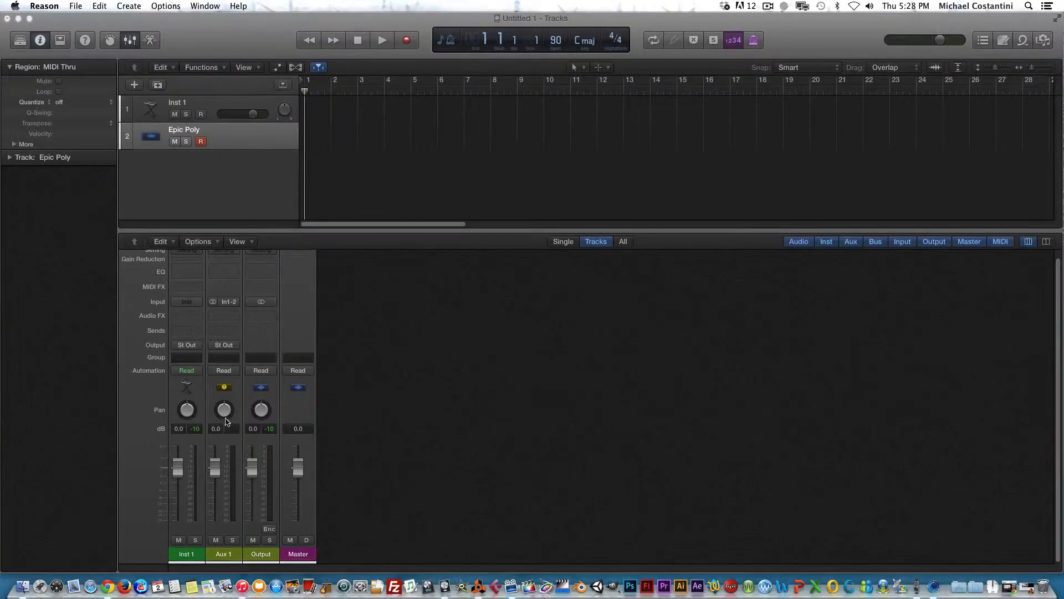
Set Aux 1's input to Reason's RW:Channel 3/4
{"action": "scroll", "coordinate": [227, 422], "scroll_direction": "up", "scroll_amount": 1}
{"action": "left_click", "coordinate": [225, 311]}
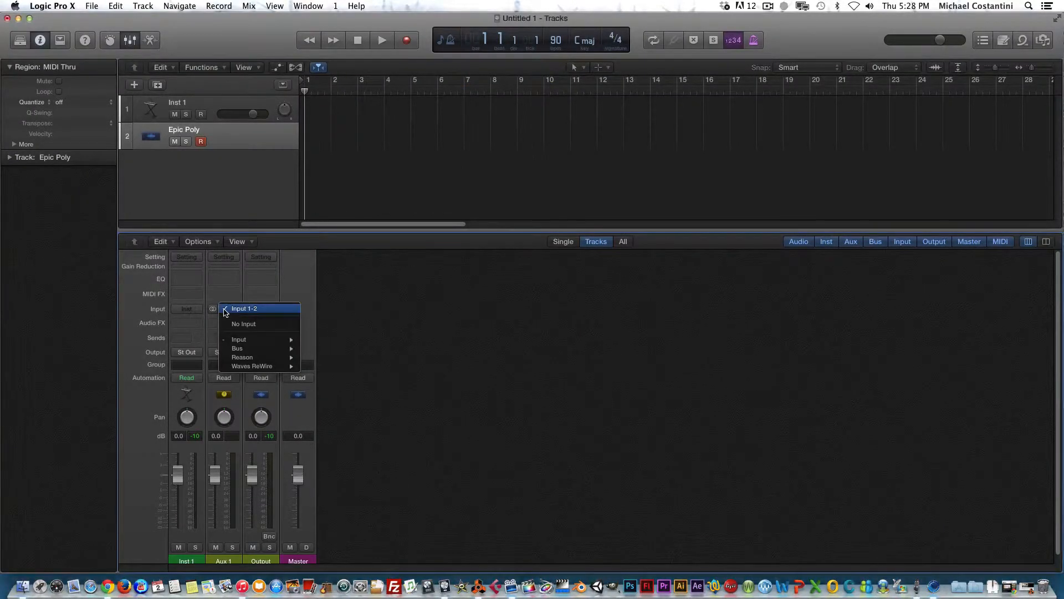
{"action": "mouse_move", "coordinate": [249, 357]}
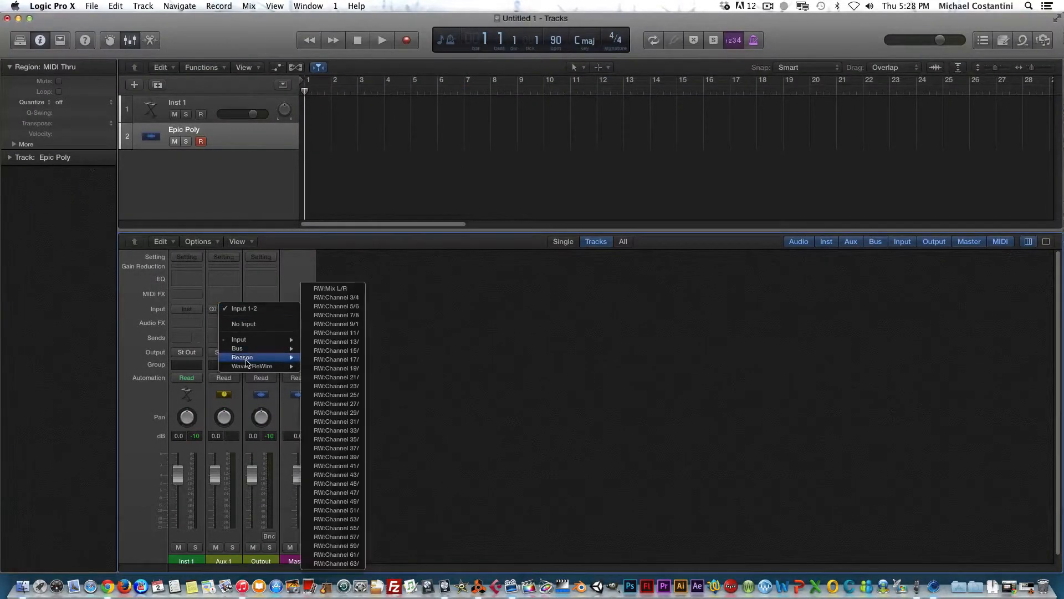
{"action": "left_click", "coordinate": [344, 300]}
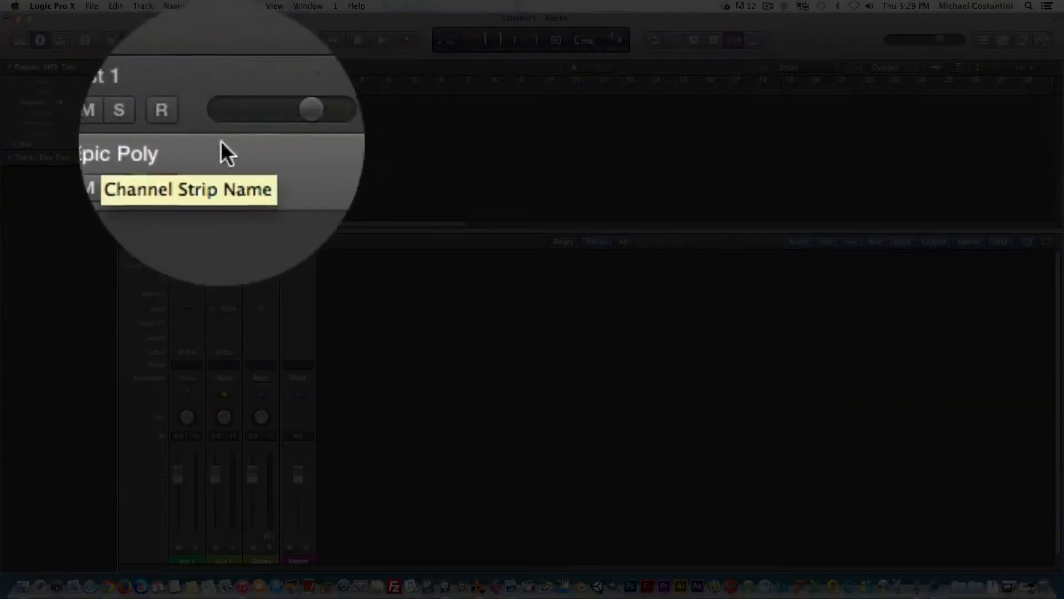
Disarm Logic's Epic Poly track, move Reason's keyboard input to the Transport track, and return to Logic Pro X
{"action": "left_click", "coordinate": [201, 143]}
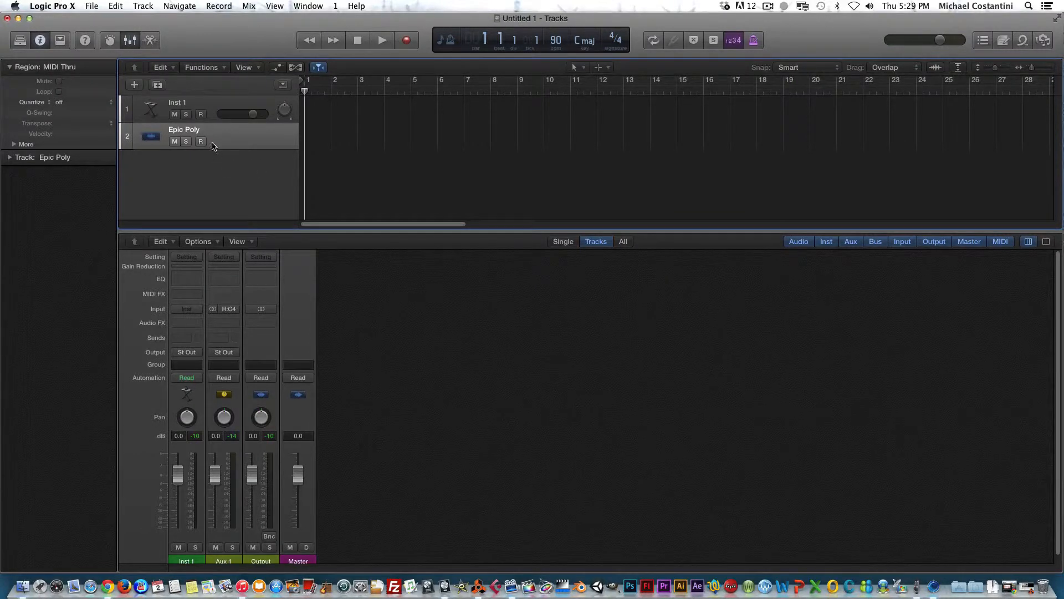
{"action": "left_click", "coordinate": [479, 588]}
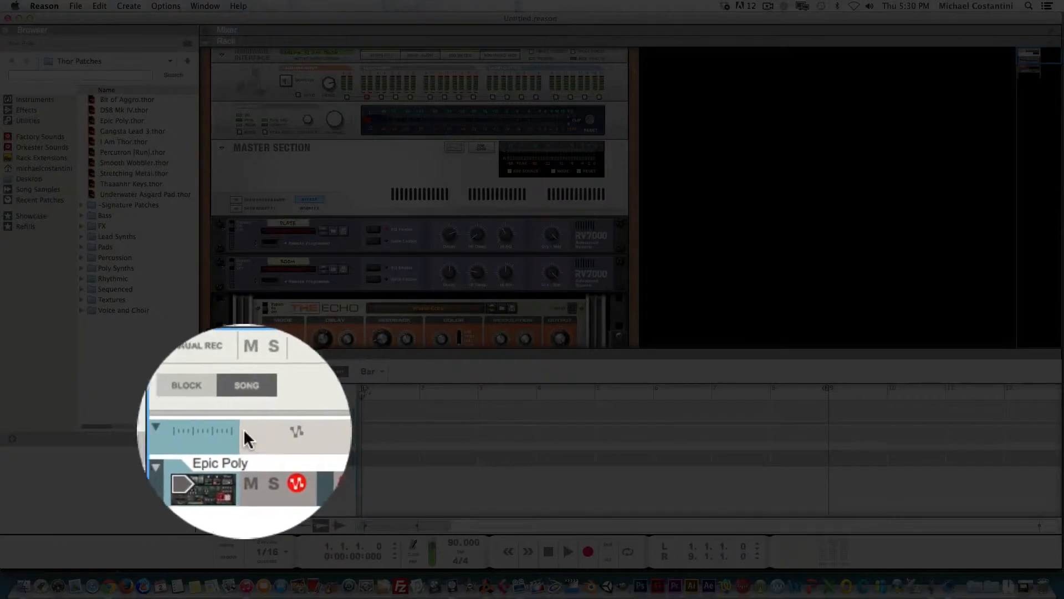
{"action": "left_click", "coordinate": [212, 429]}
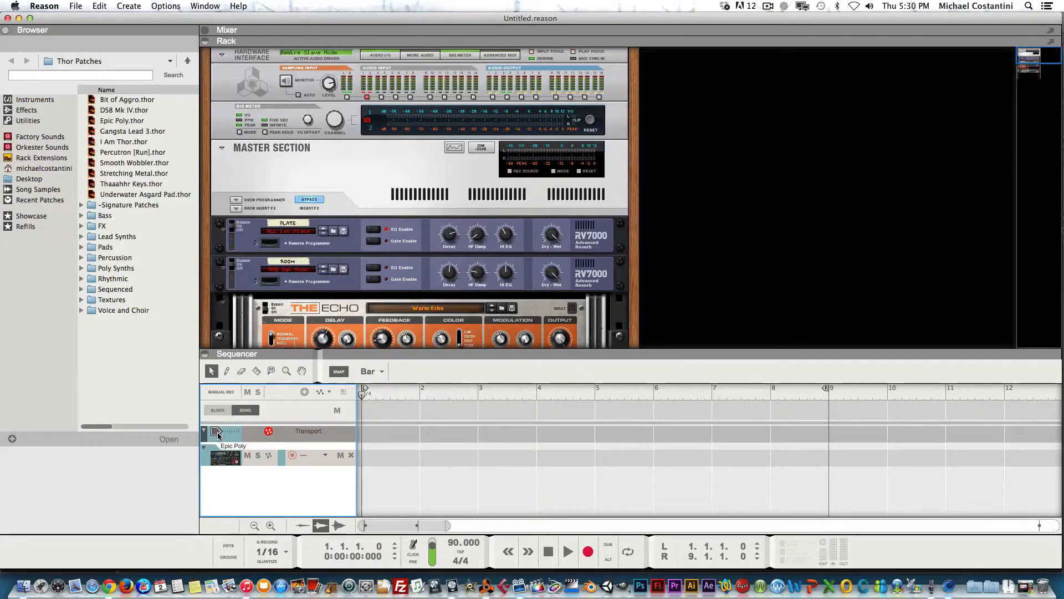
{"action": "left_click", "coordinate": [217, 431]}
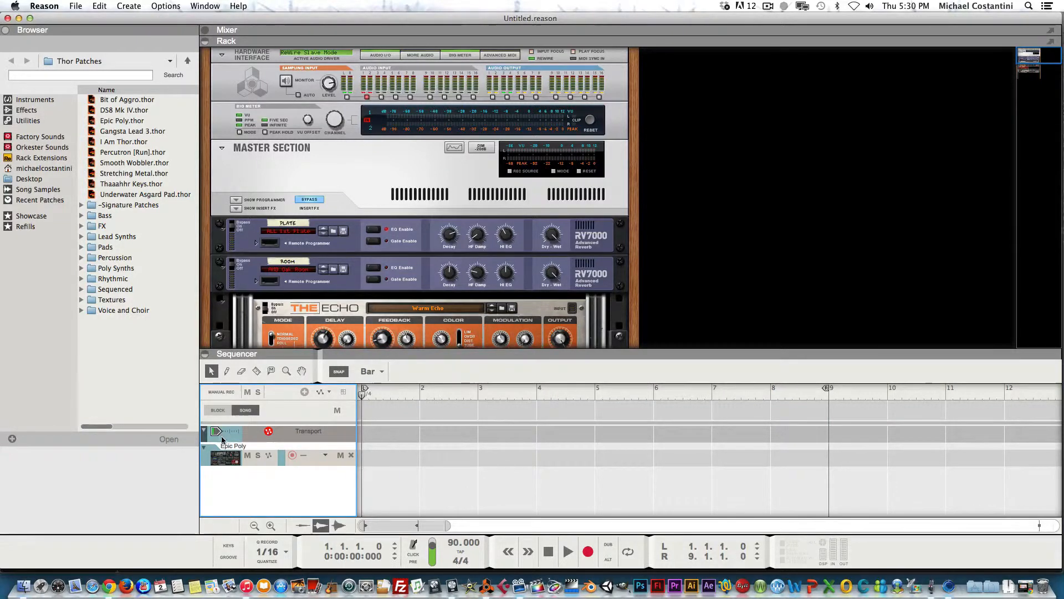
{"action": "left_click", "coordinate": [446, 587]}
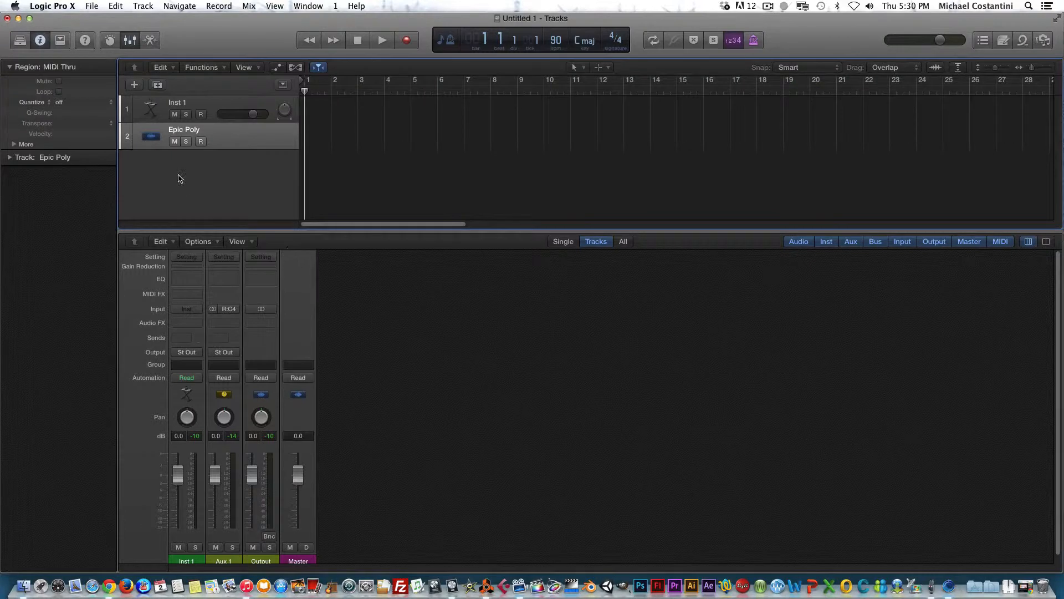
Arm the Epic Poly track for recording
{"action": "left_click", "coordinate": [201, 142]}
{"action": "left_click", "coordinate": [202, 142]}
{"action": "left_click", "coordinate": [201, 141]}
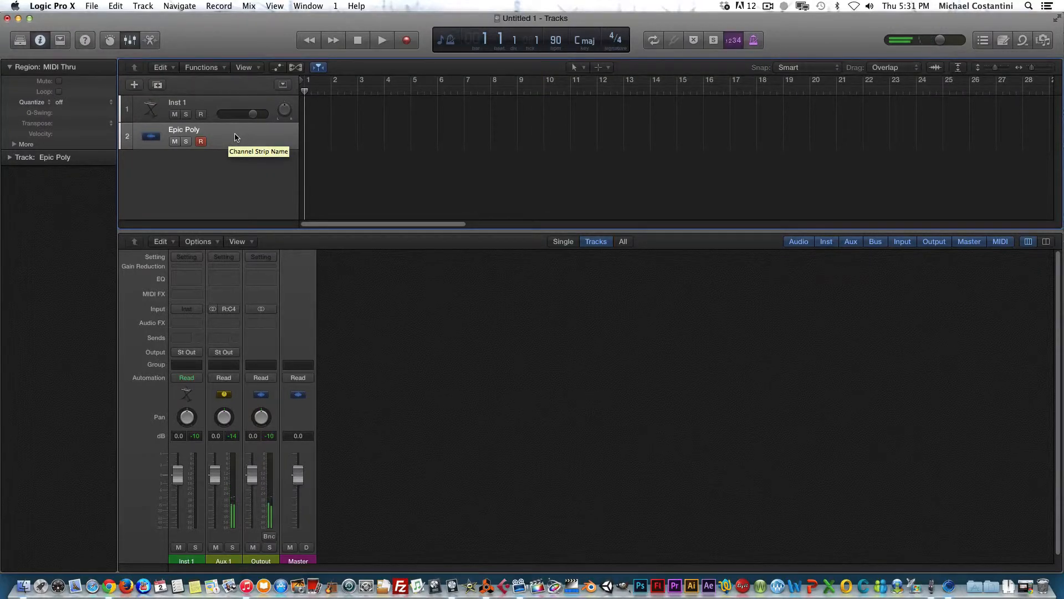
Record a MIDI part about three bars long on the Epic Poly track, starting at bar 1
{"action": "scroll", "coordinate": [262, 279], "scroll_direction": "down", "scroll_amount": 1}
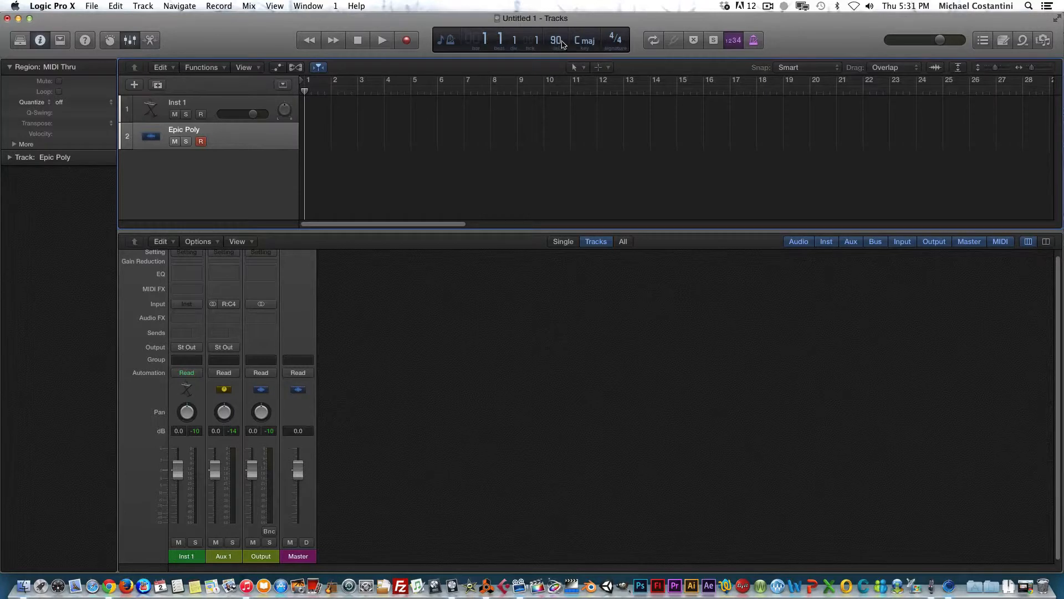
{"action": "left_click", "coordinate": [755, 43]}
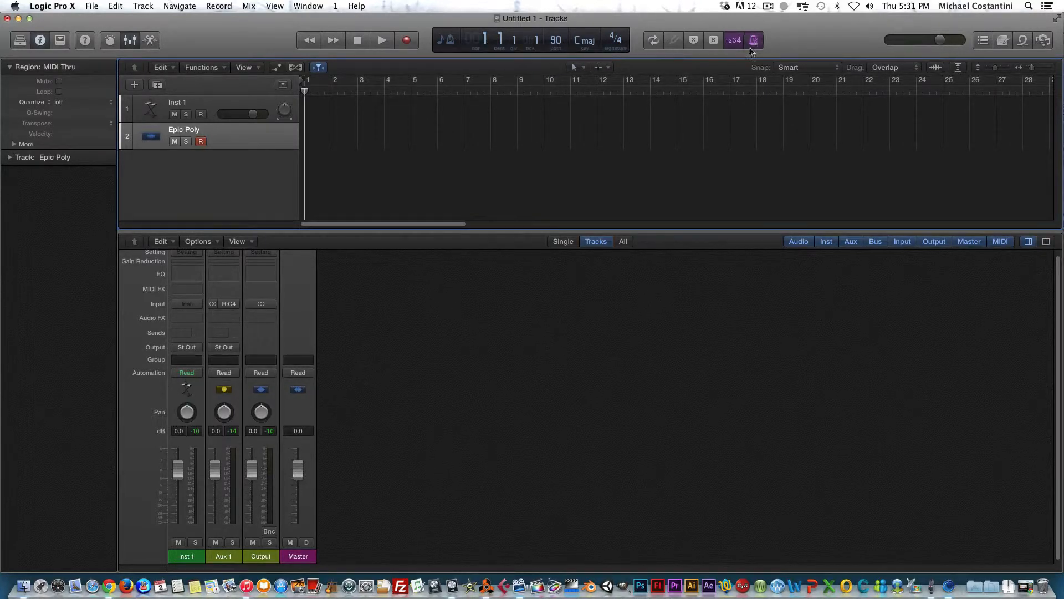
{"action": "left_click", "coordinate": [405, 42]}
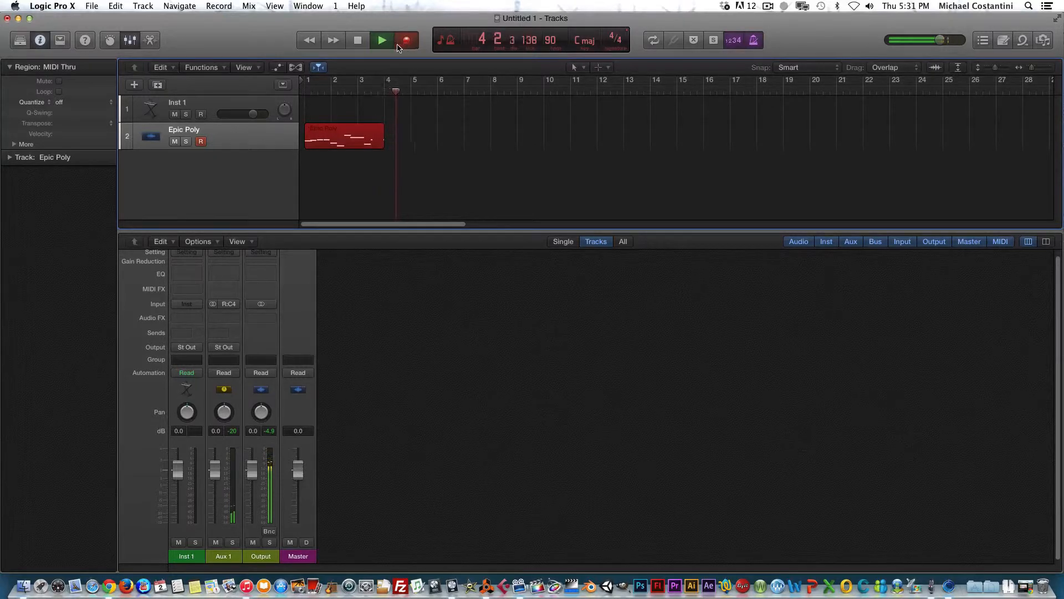
{"action": "key", "text": "space"}
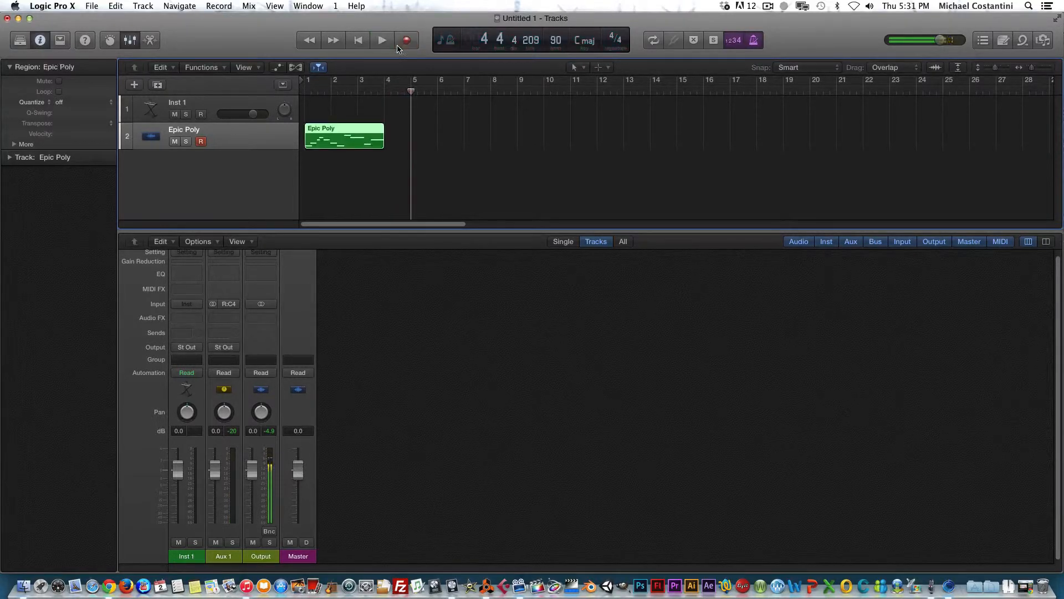
Play back the recorded Epic Poly region from bar 1
{"action": "left_click_drag", "start_coordinate": [411, 90], "coordinate": [304, 91]}
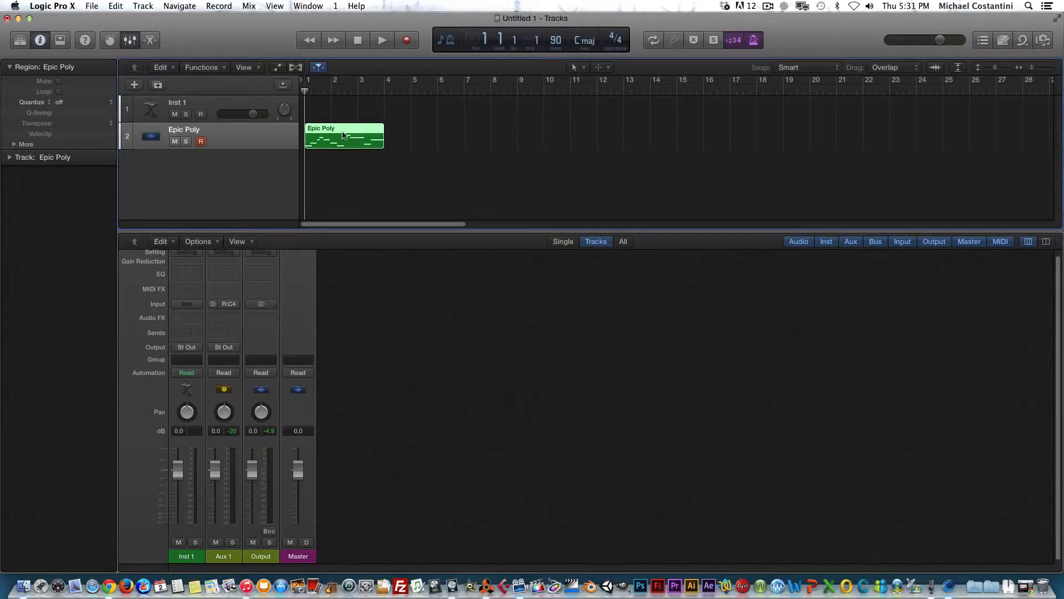
{"action": "key", "text": "space"}
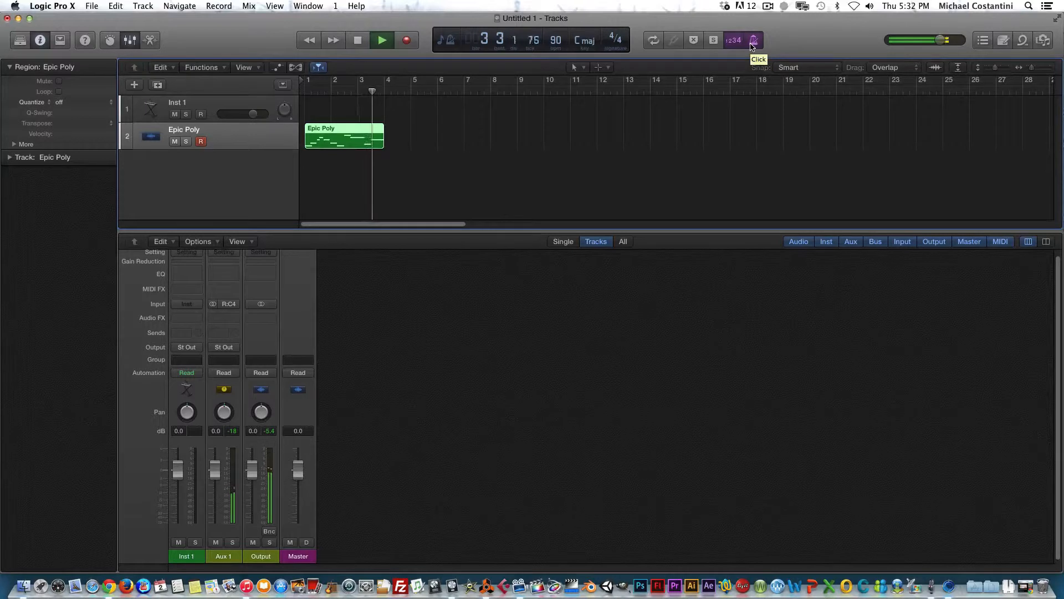
{"action": "key", "text": "space"}
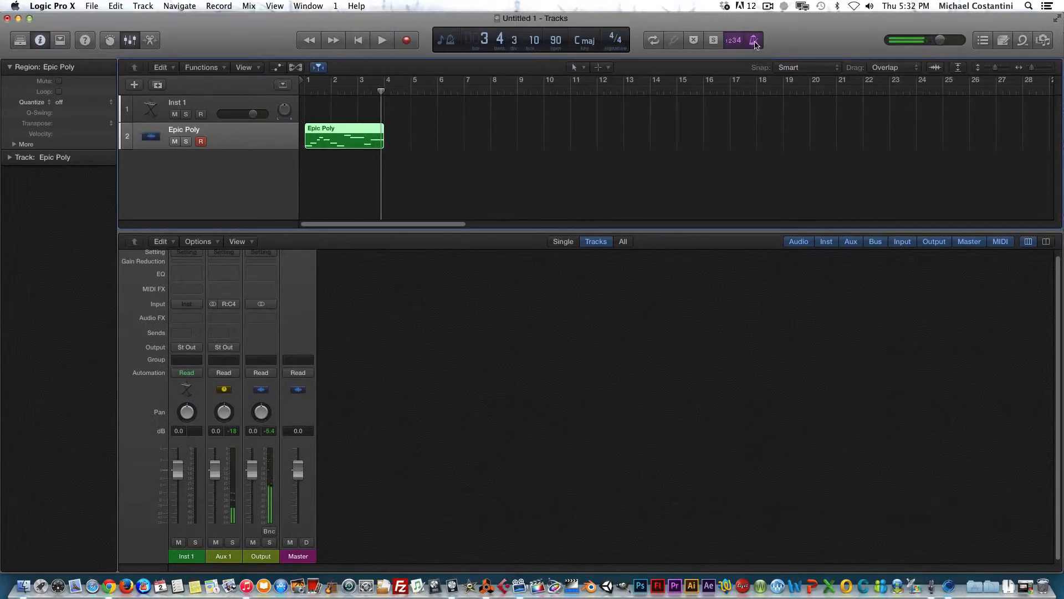
Quantize the Epic Poly region to 1/8 Note and play it back from bar 1
{"action": "left_click_drag", "start_coordinate": [382, 96], "coordinate": [289, 93]}
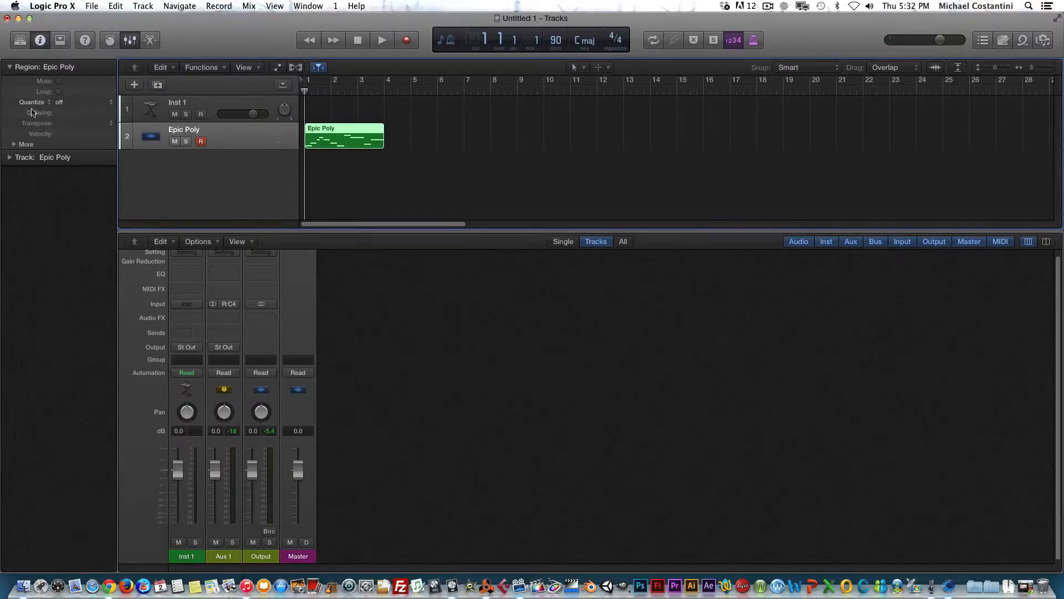
{"action": "left_click", "coordinate": [51, 105]}
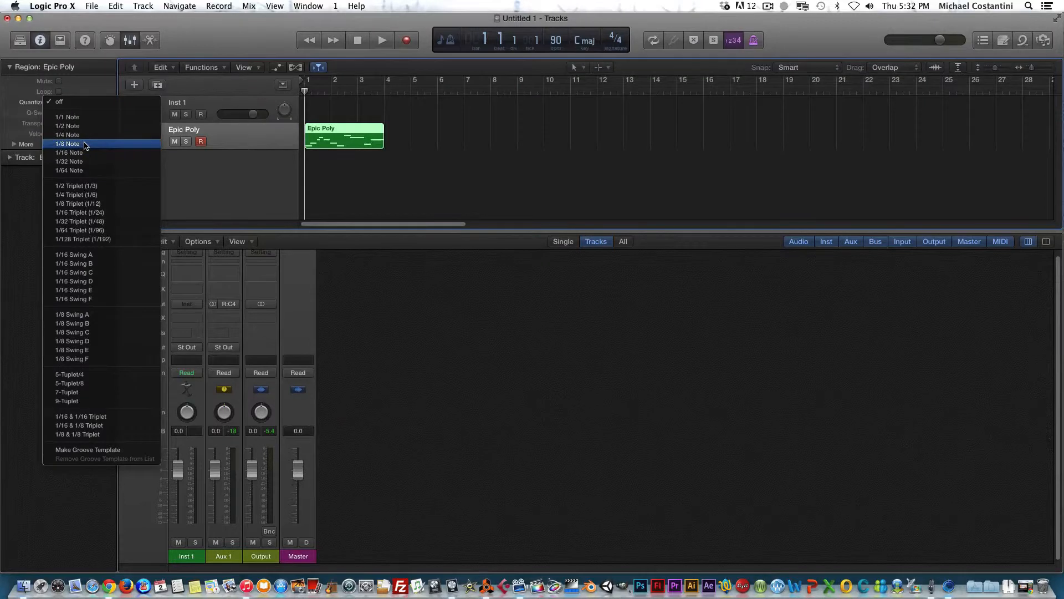
{"action": "left_click", "coordinate": [84, 145]}
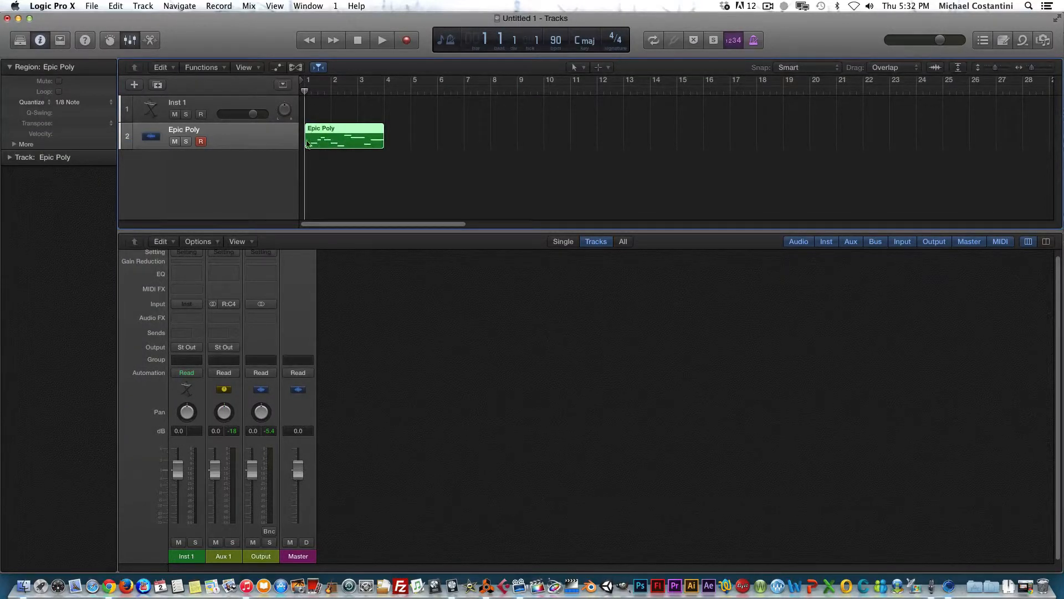
{"action": "key", "text": "space"}
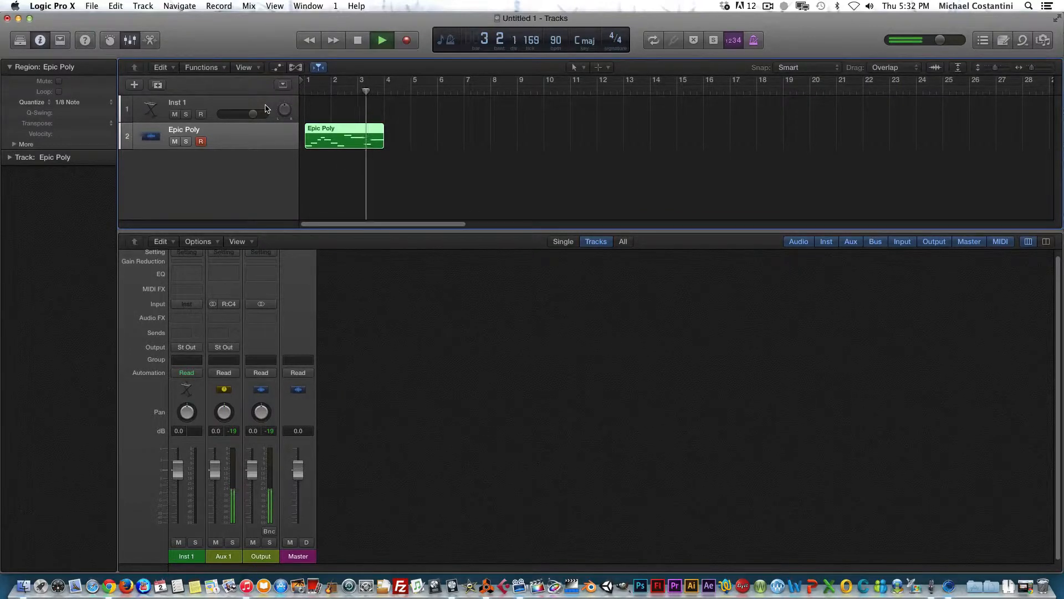
{"action": "key", "text": "space"}
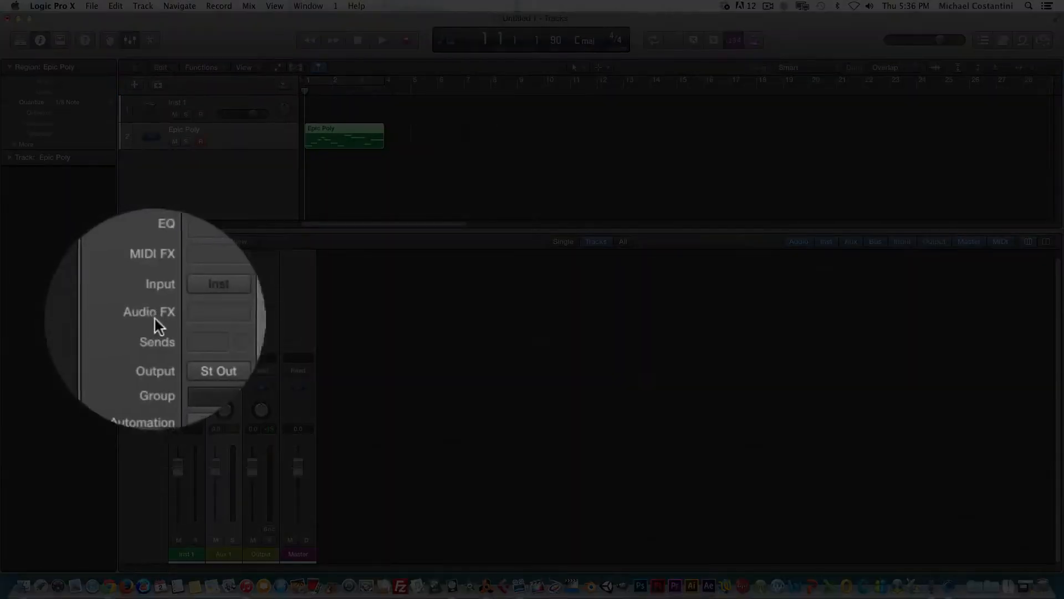
Insert the stereo Native Instruments Replika Audio Unit on Aux 1 and move its window clear of the Epic Poly region
{"action": "left_click", "coordinate": [224, 315]}
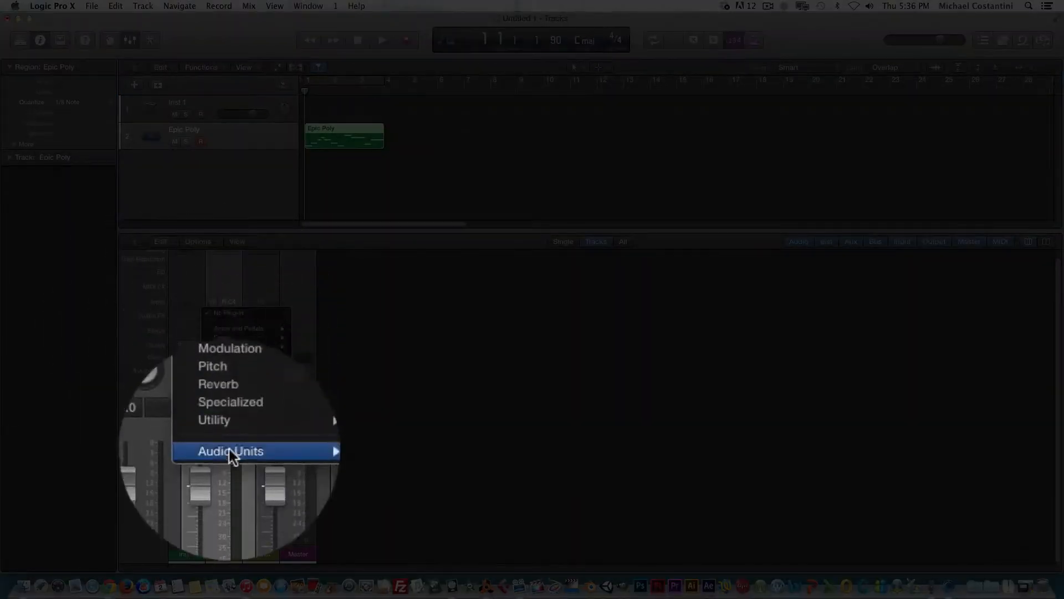
{"action": "mouse_move", "coordinate": [260, 449]}
{"action": "mouse_move", "coordinate": [346, 496]}
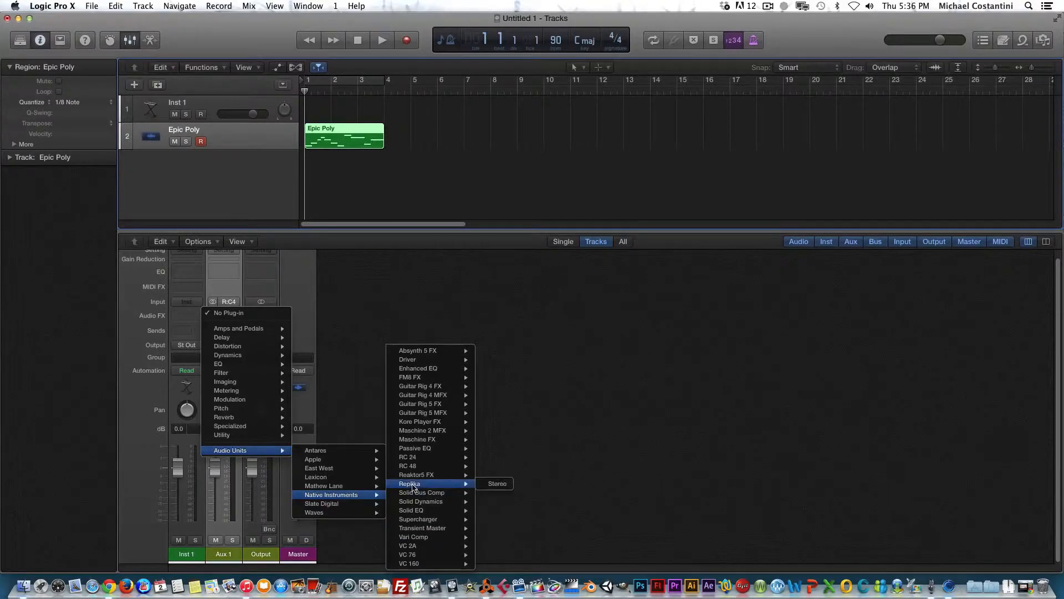
{"action": "left_click", "coordinate": [494, 483]}
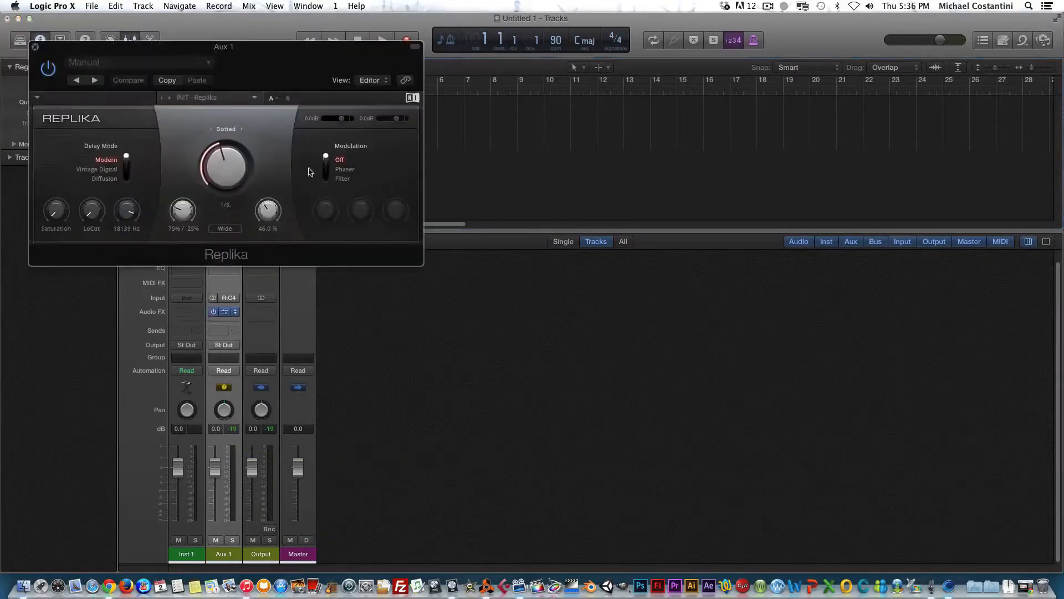
{"action": "left_click_drag", "start_coordinate": [263, 54], "coordinate": [623, 111]}
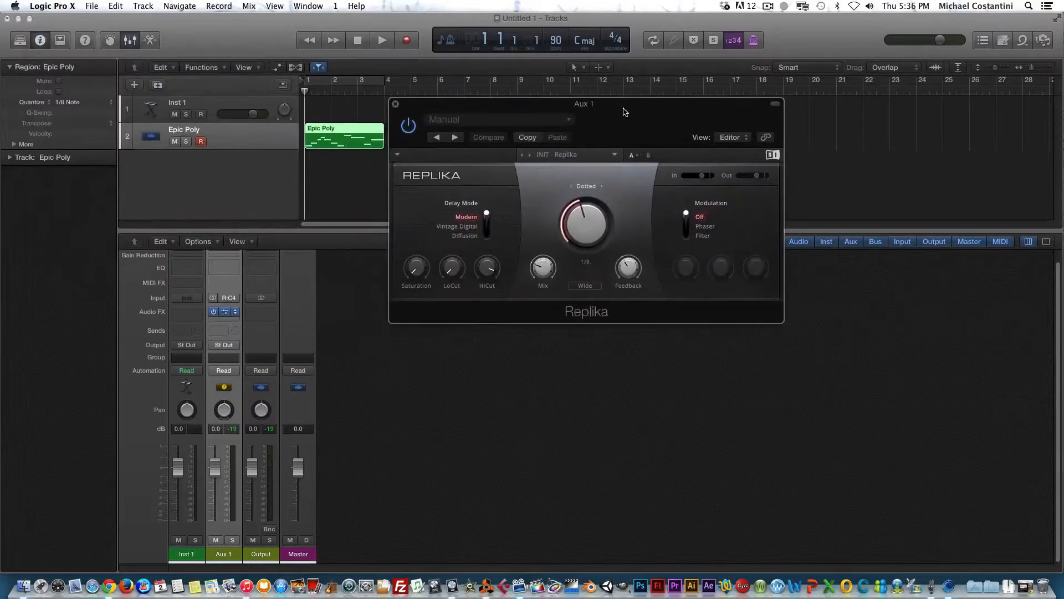
Enable cycling from bar 1 to bar 4 and play the Epic Poly region through Replika
{"action": "left_click", "coordinate": [356, 85]}
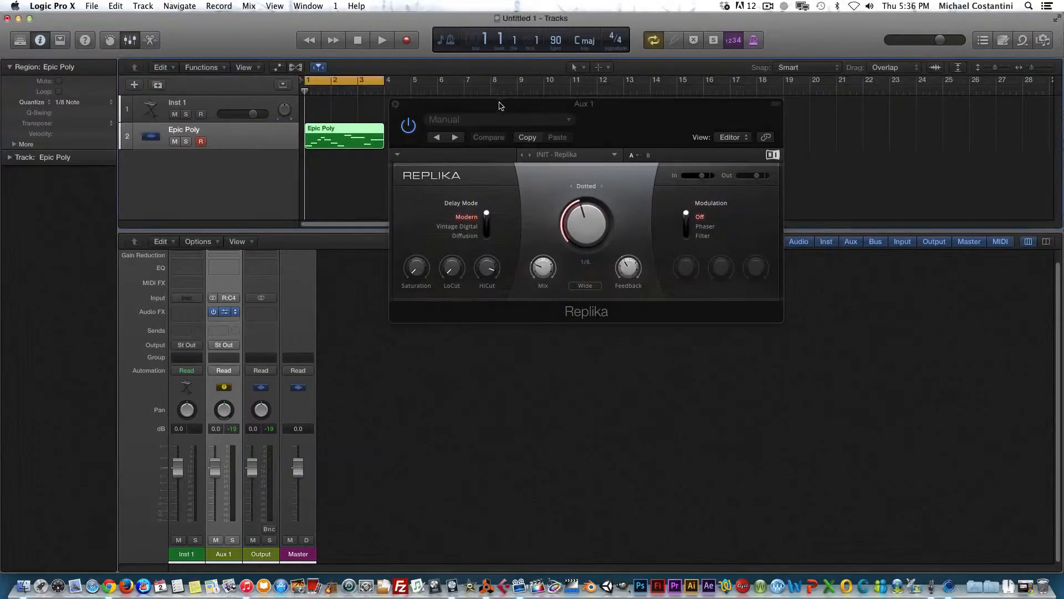
{"action": "left_click_drag", "start_coordinate": [501, 105], "coordinate": [577, 117]}
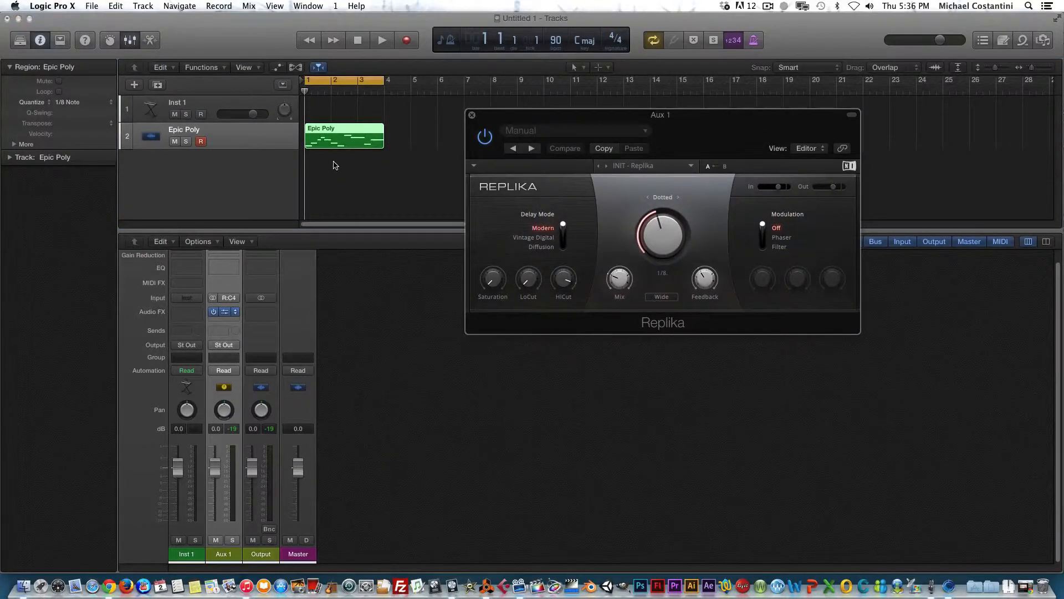
{"action": "key", "text": "space"}
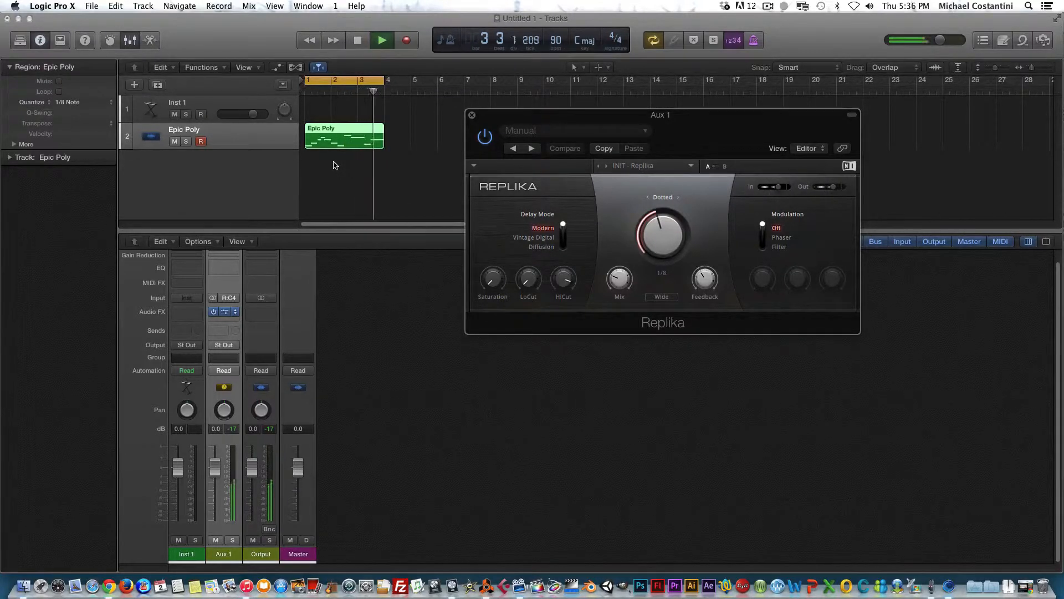
{"action": "key", "text": "space"}
Loop the part from bar 1, switch to Reason, and adjust Thor's Comb Freq and Comb knobs during playback
{"action": "left_click_drag", "start_coordinate": [376, 94], "coordinate": [281, 107]}
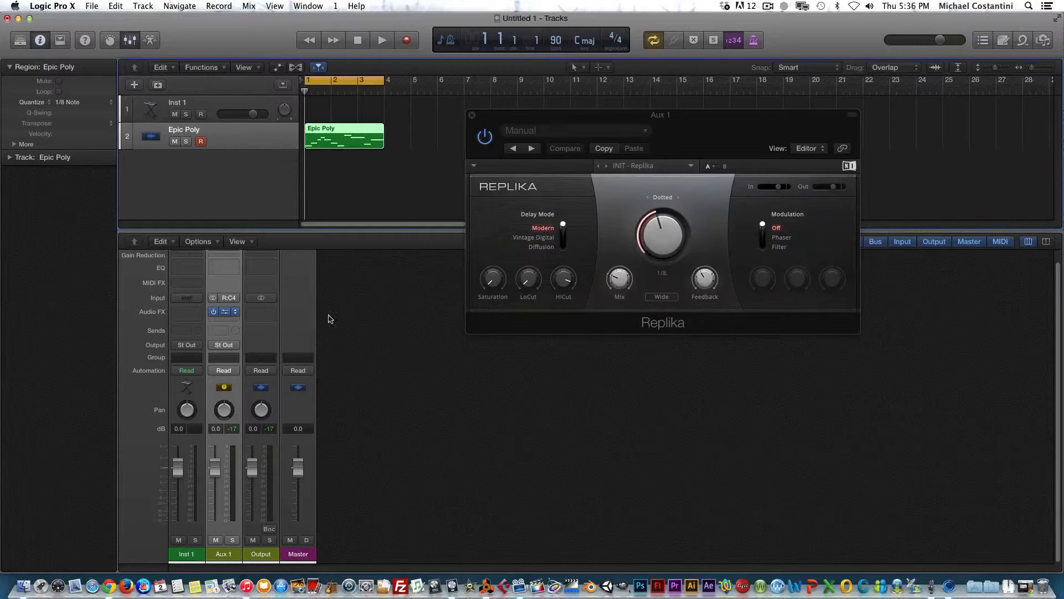
{"action": "left_click", "coordinate": [487, 586]}
{"action": "key", "text": "space"}
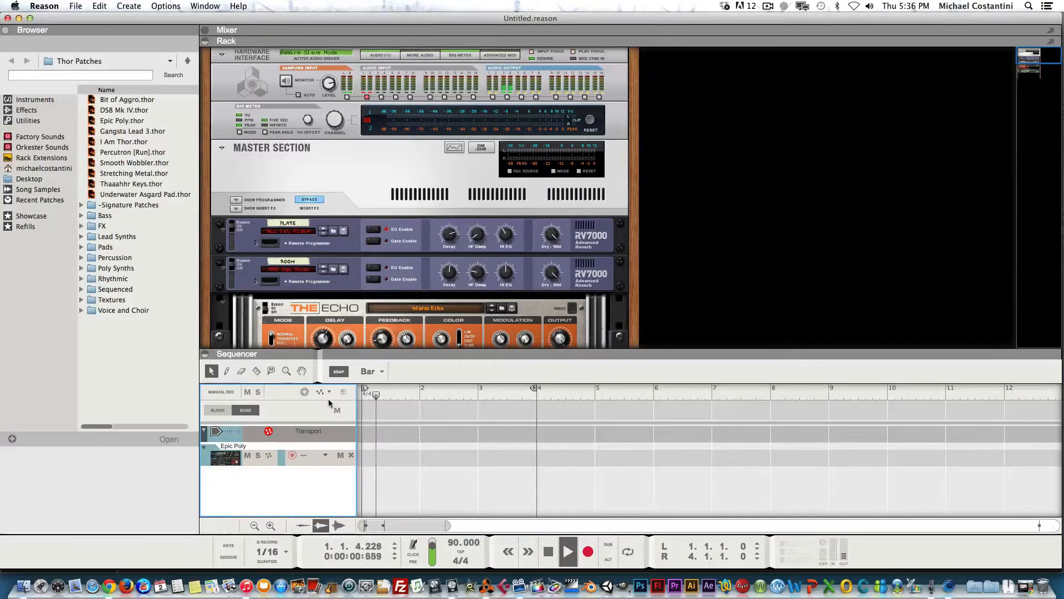
{"action": "scroll", "coordinate": [434, 299], "scroll_direction": "down", "scroll_amount": 5}
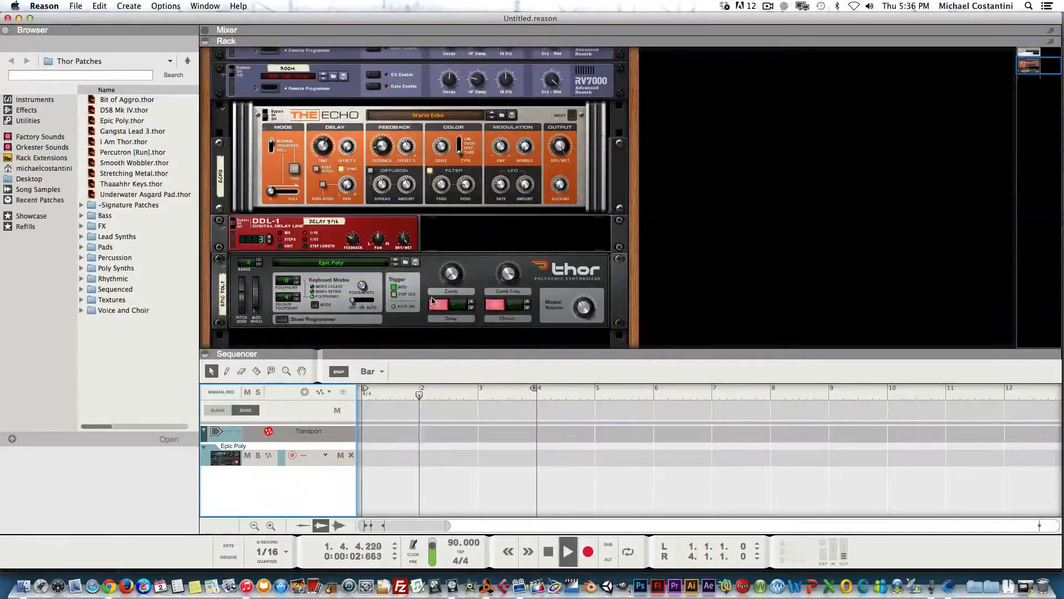
{"action": "scroll", "coordinate": [435, 296], "scroll_direction": "down", "scroll_amount": 2}
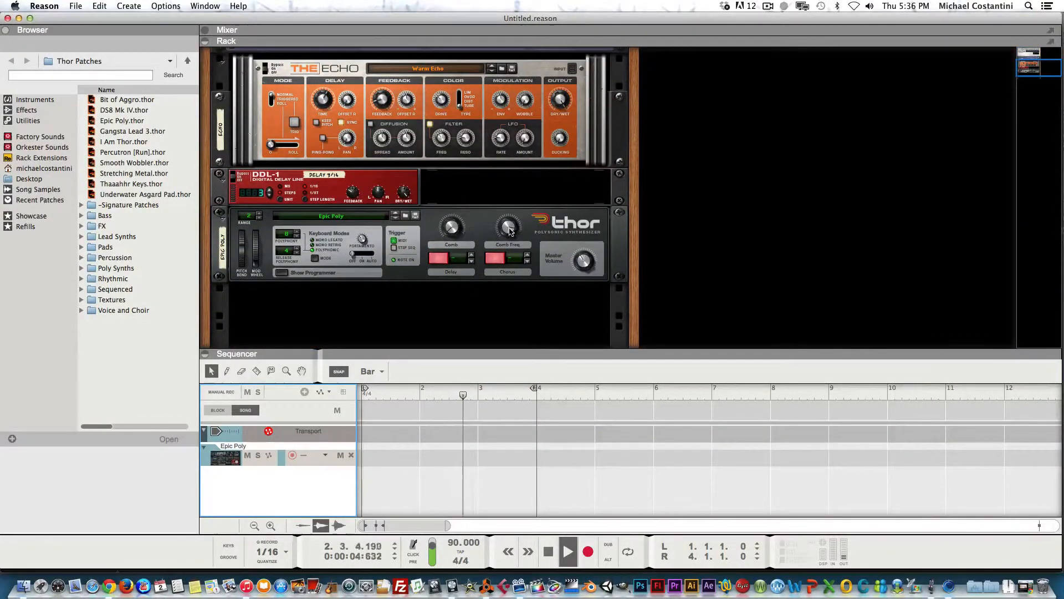
{"action": "left_click", "coordinate": [511, 230]}
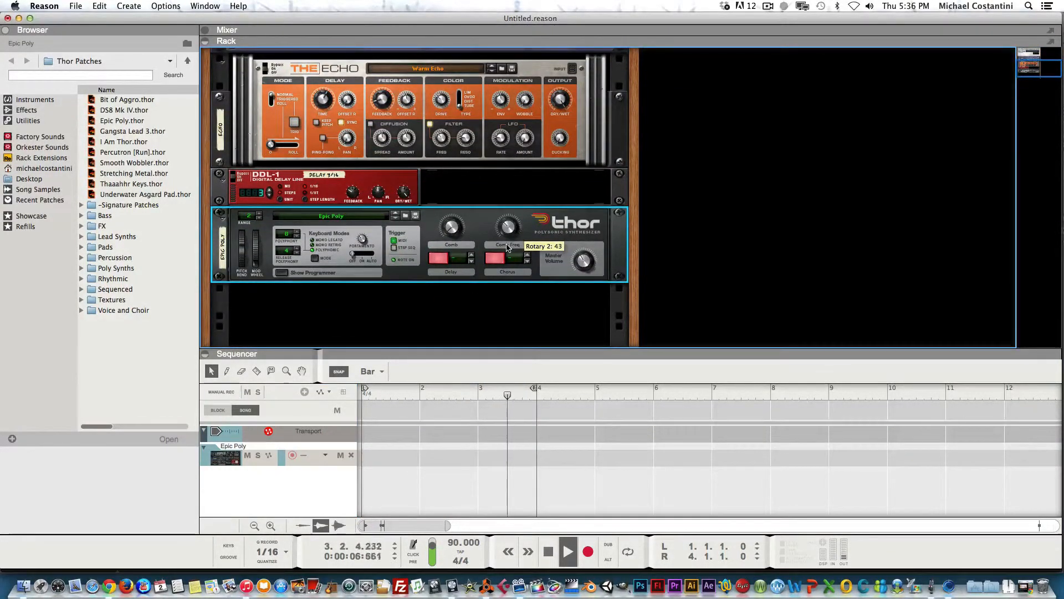
{"action": "left_click_drag", "start_coordinate": [506, 234], "coordinate": [452, 204]}
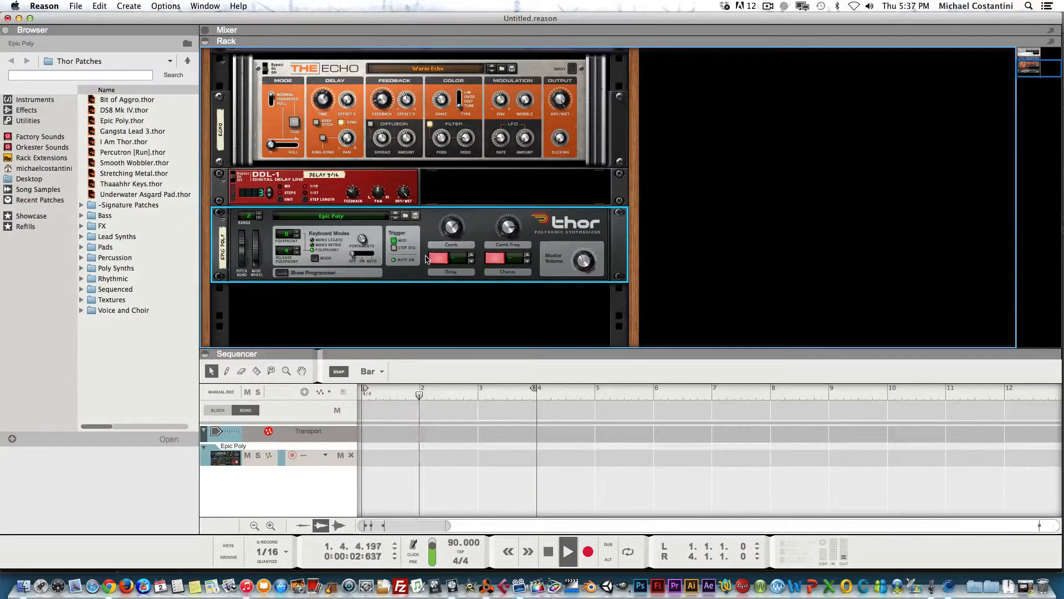
{"action": "mouse_move", "coordinate": [453, 231]}
{"action": "left_mouse_down"}
{"action": "mouse_move", "coordinate": [454, 241]}
{"action": "mouse_move", "coordinate": [453, 218]}
{"action": "mouse_move", "coordinate": [453, 227]}
{"action": "left_mouse_up"}
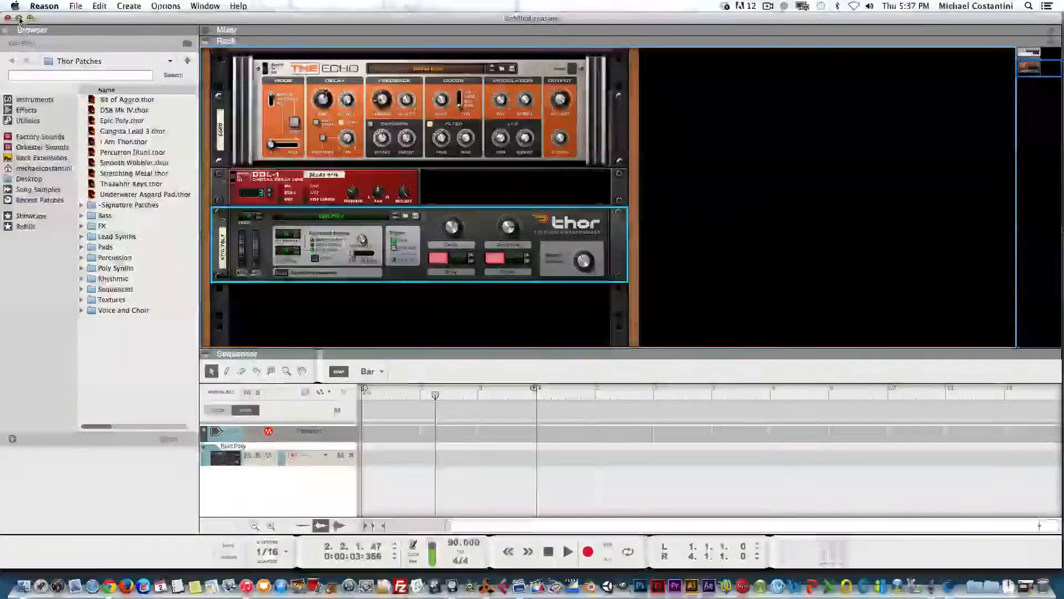
Return to Logic Pro X, close the Replika window and show the Library for the Epic Poly track
{"action": "left_click", "coordinate": [20, 19]}
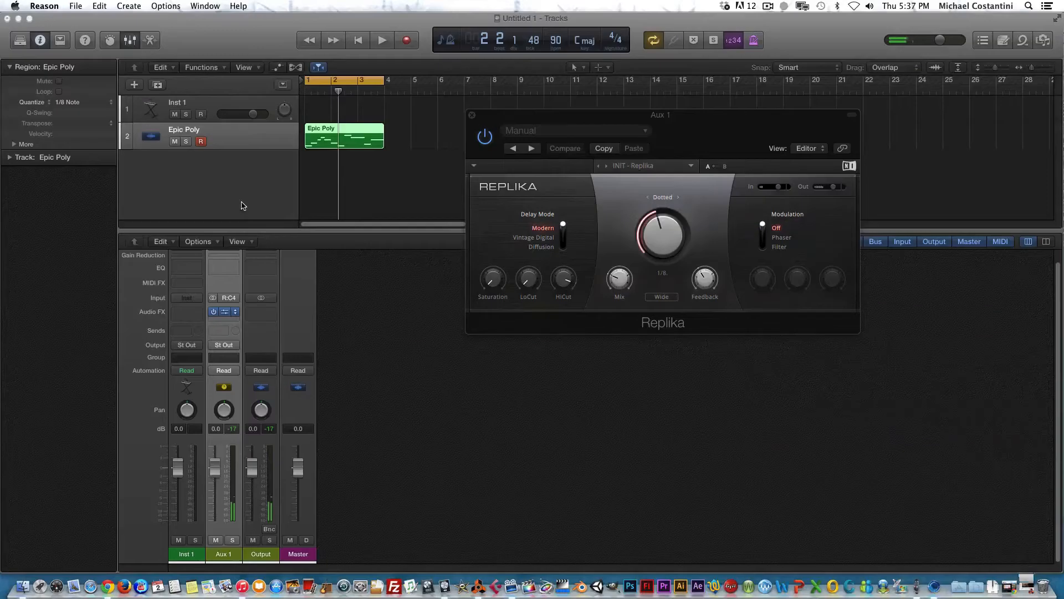
{"action": "left_click", "coordinate": [472, 115]}
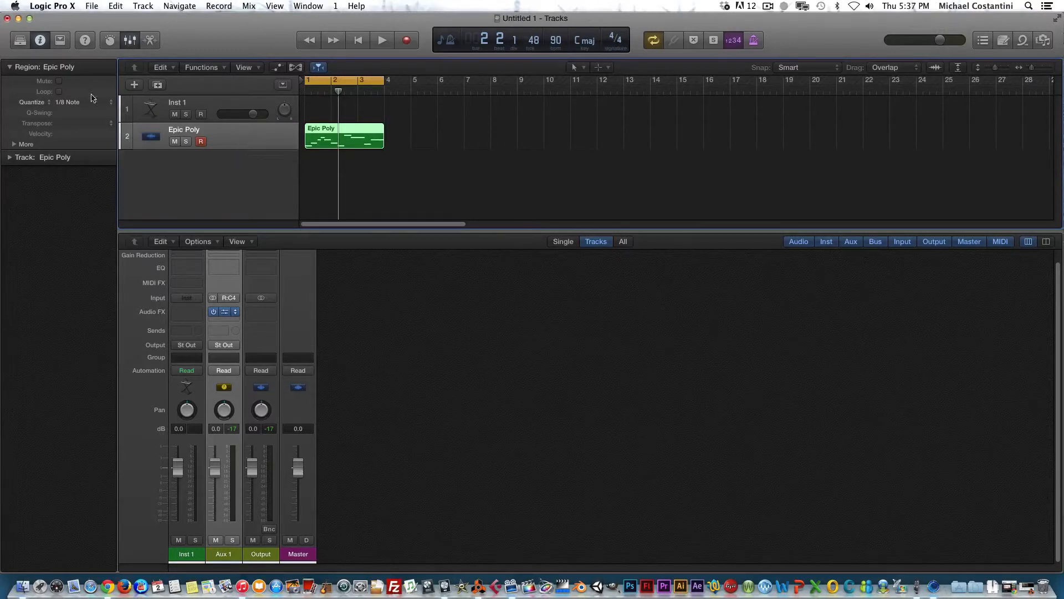
{"action": "left_click", "coordinate": [20, 40]}
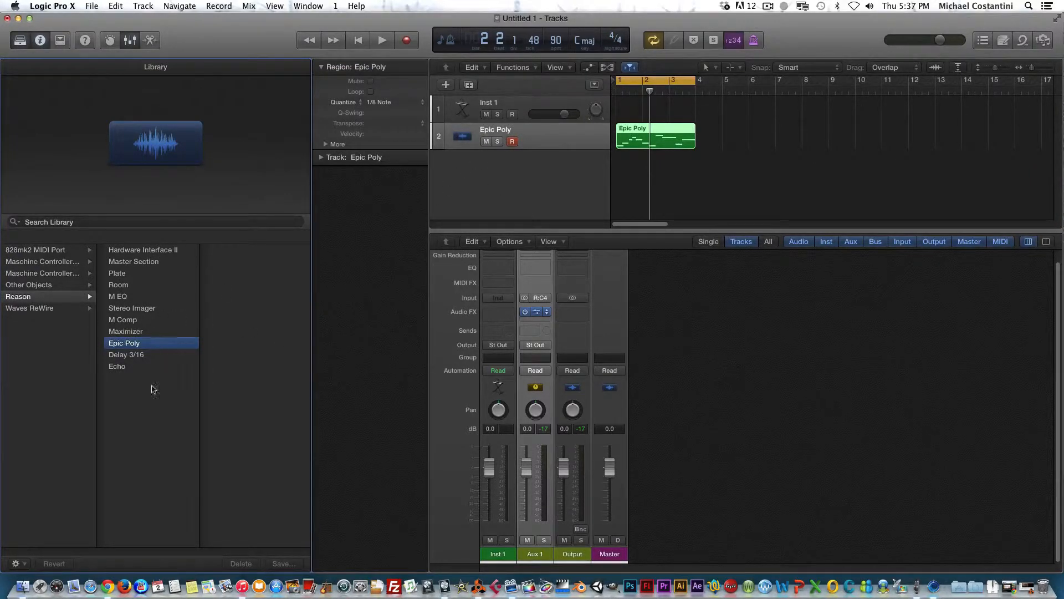
Switch to Reason, load Busted.thor from the Rhythmic folder into the existing Thor, and return to Logic Pro X
{"action": "left_click", "coordinate": [479, 586]}
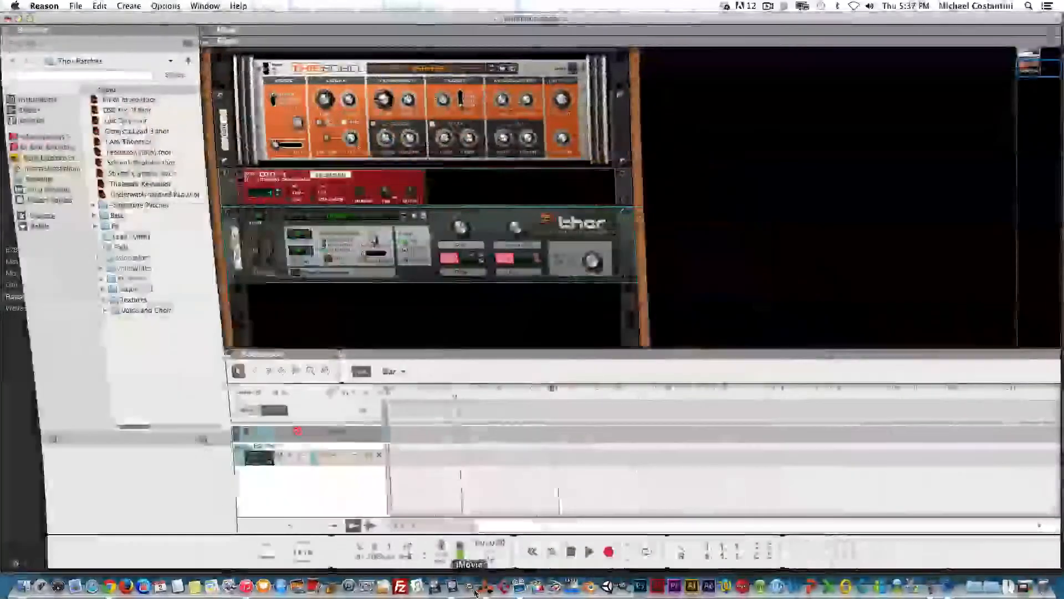
{"action": "double_click", "coordinate": [108, 279]}
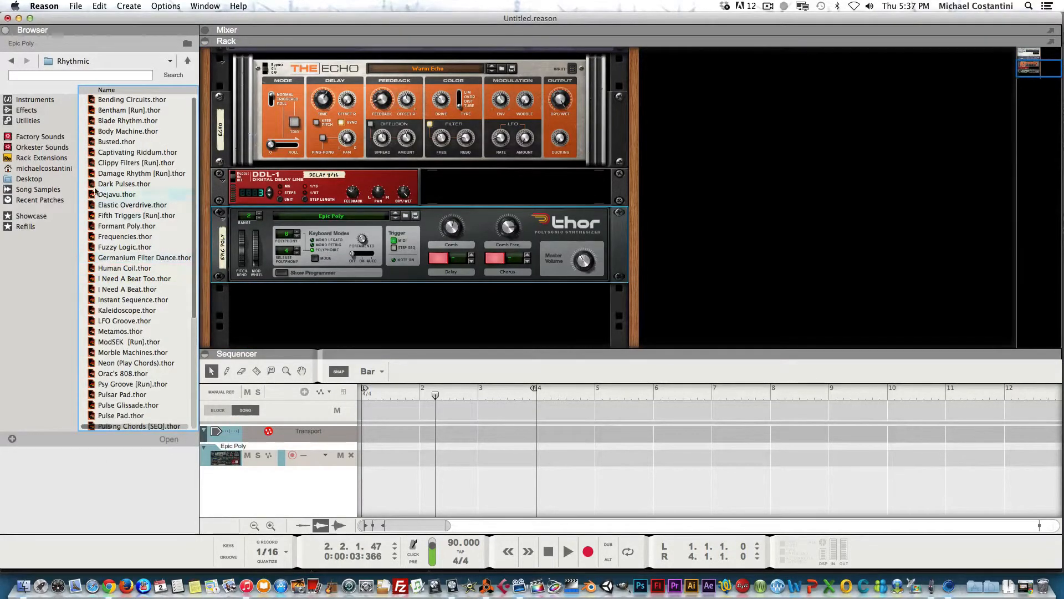
{"action": "left_click", "coordinate": [116, 142]}
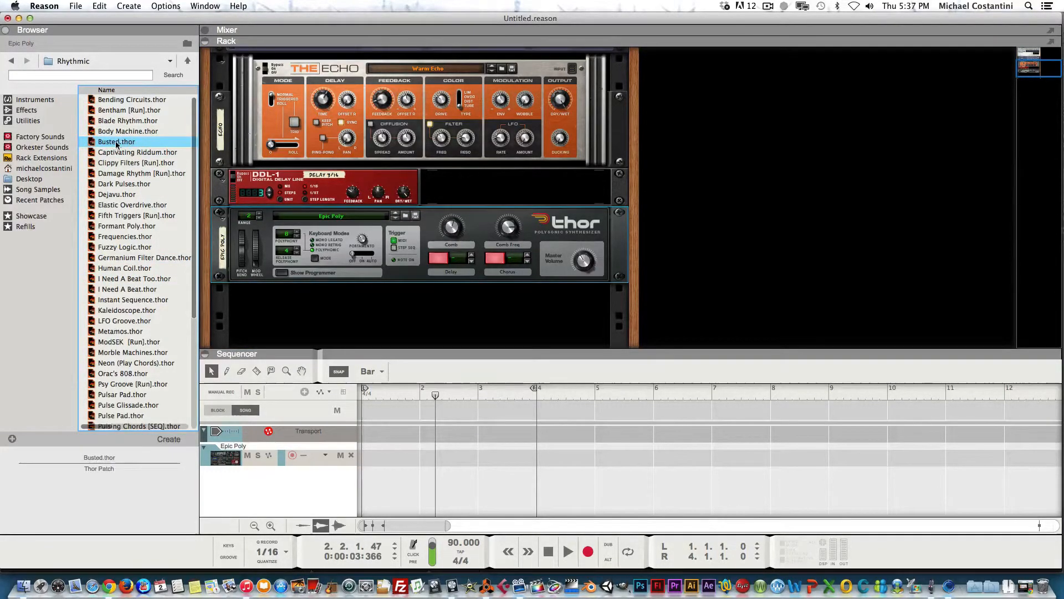
{"action": "left_click_drag", "start_coordinate": [101, 145], "coordinate": [344, 242]}
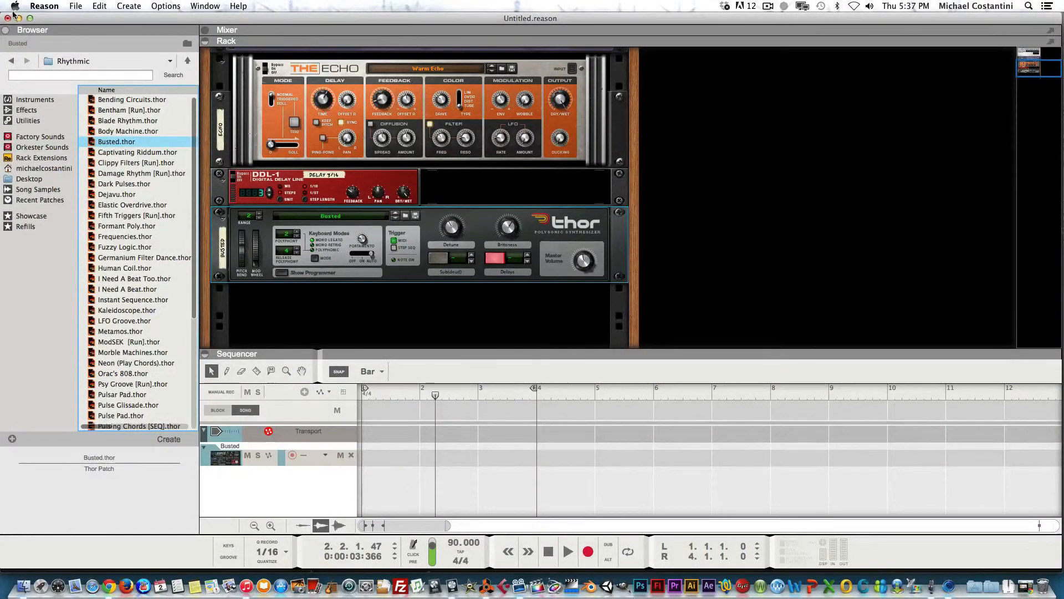
{"action": "left_click", "coordinate": [18, 18]}
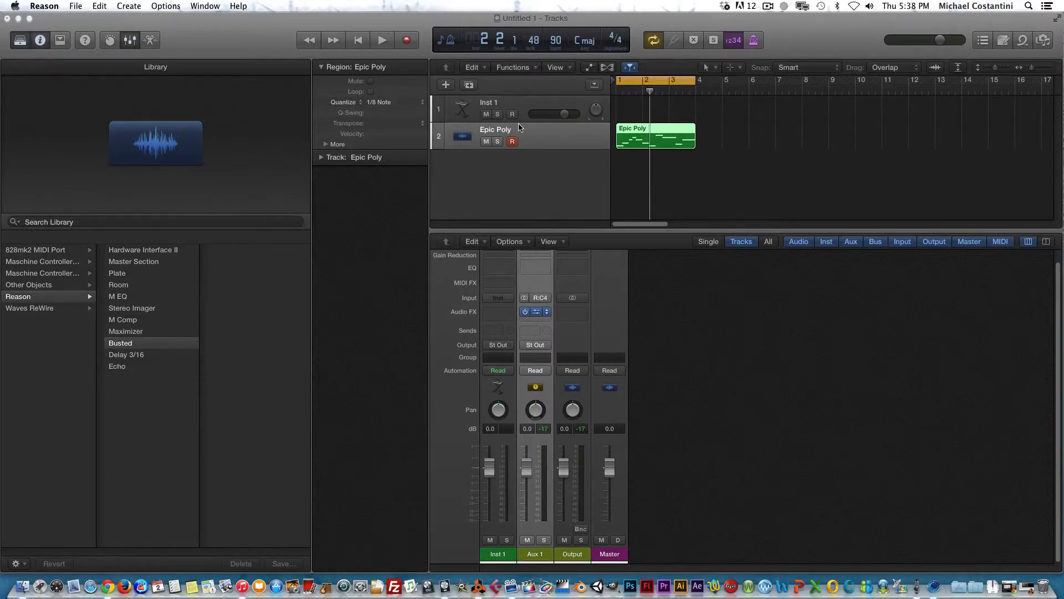
Play the Epic Poly region to hear it with the Busted patch, and stop playback
{"action": "left_click", "coordinate": [658, 66]}
{"action": "key", "text": "space"}
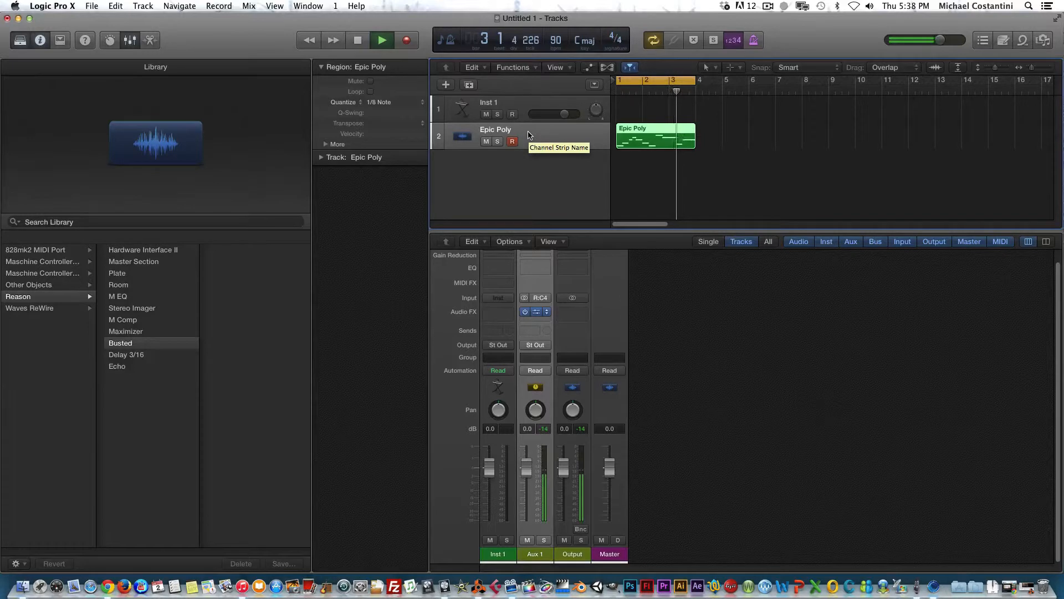
{"action": "key", "text": "space"}
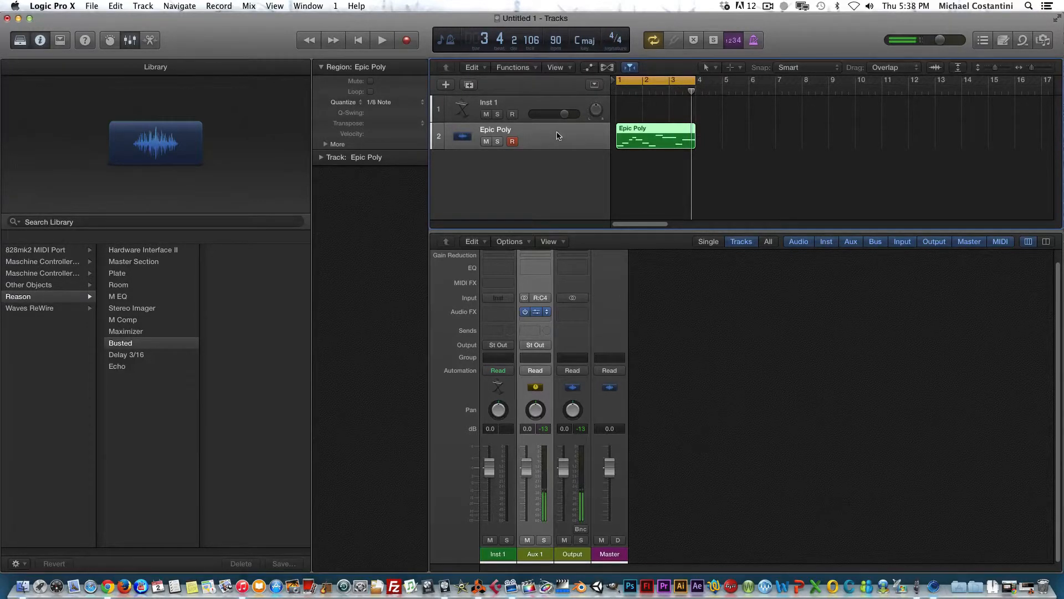
Rename the Epic Poly track as Busted and name its region by the track name
{"action": "double_click", "coordinate": [496, 130]}
{"action": "type", "text": "Busted"}
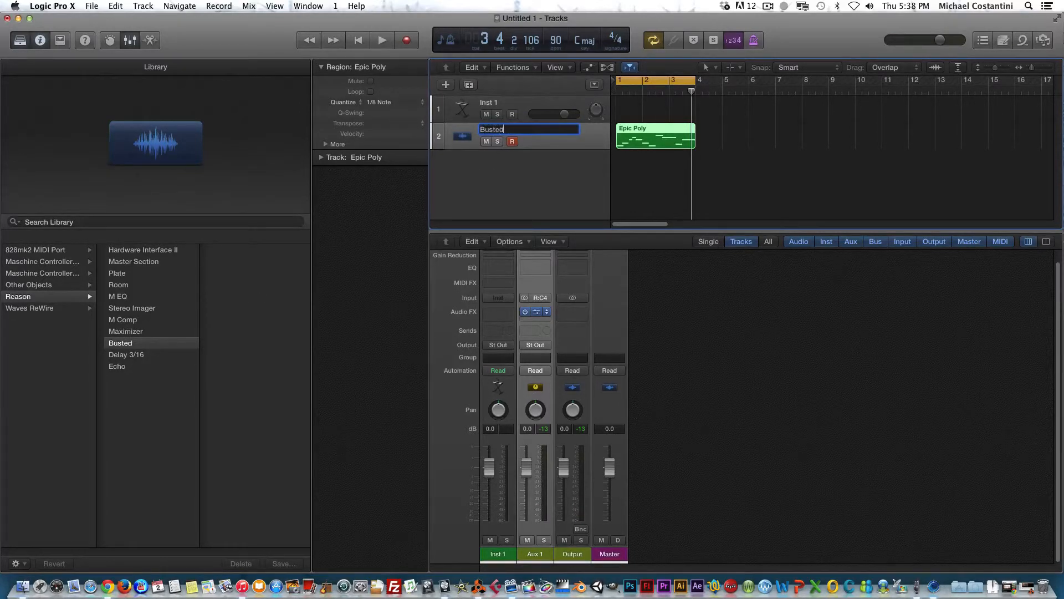
{"action": "key", "text": "Return"}
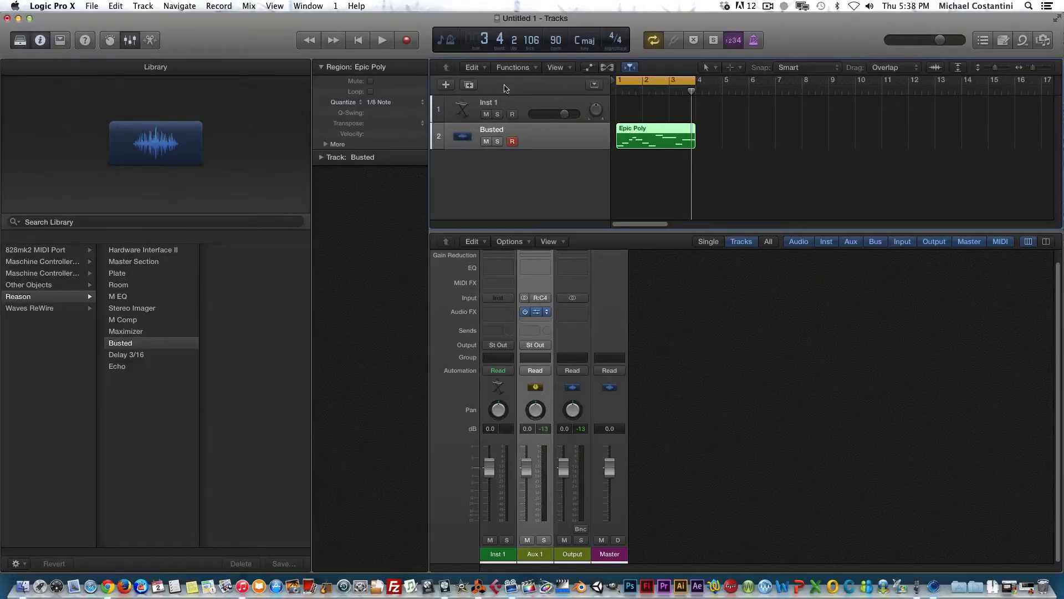
{"action": "left_click", "coordinate": [519, 67]}
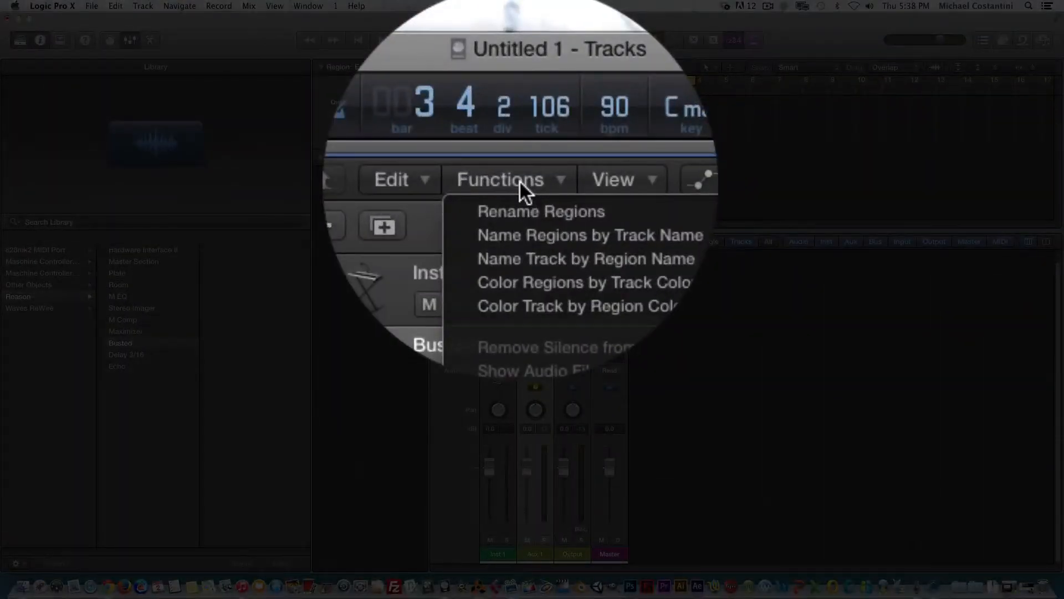
{"action": "left_click", "coordinate": [524, 195]}
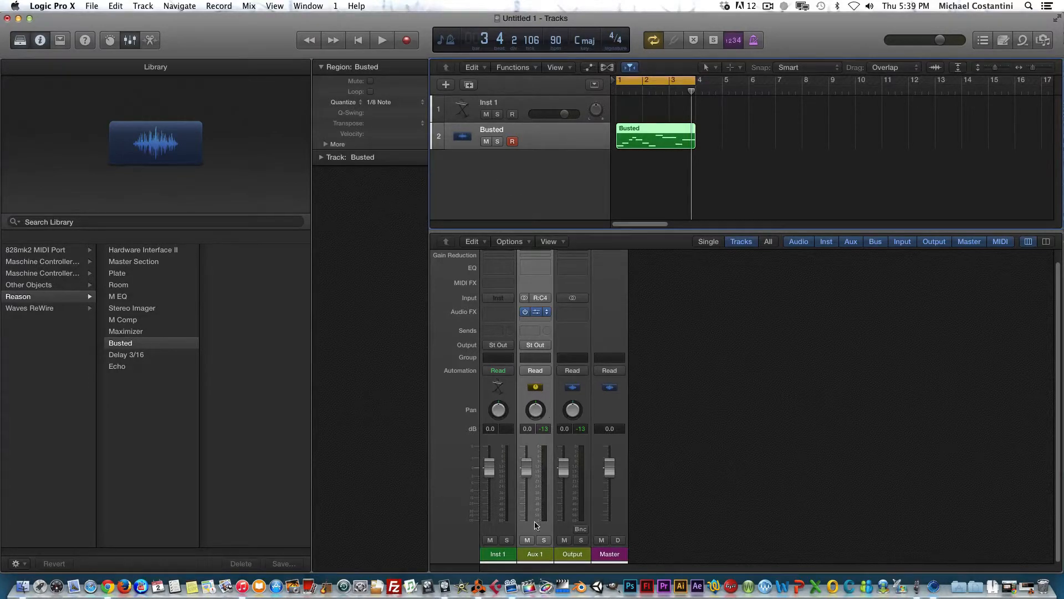
Rename the Aux 1 channel strip in the mixer as Busted
{"action": "double_click", "coordinate": [534, 554]}
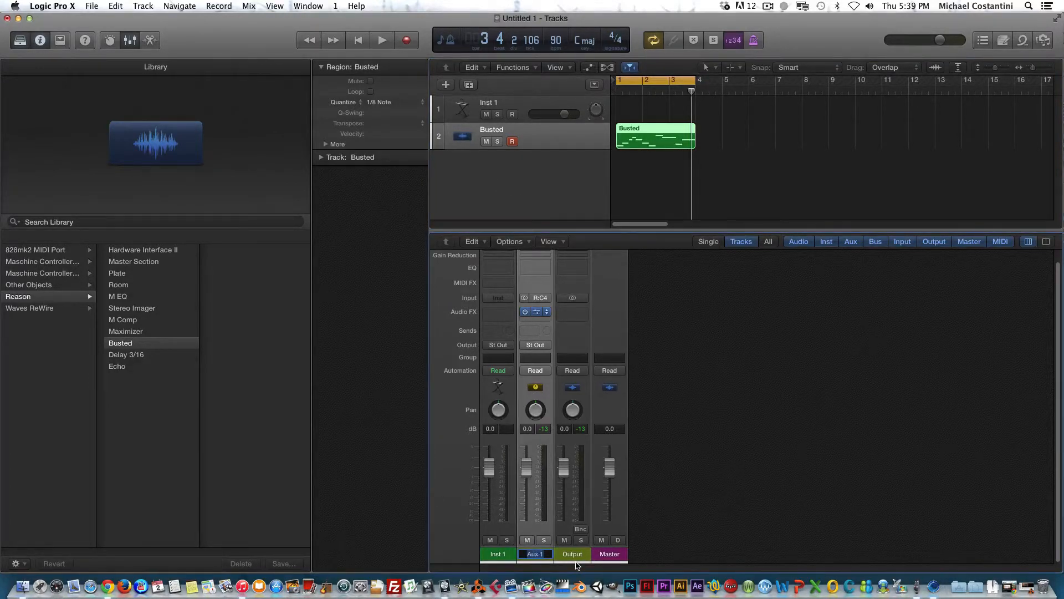
{"action": "type", "text": "Busted"}
{"action": "key", "text": "Return"}
Save the Logic project as "Reason integration" in the Untitled 1 folder, organized as a folder with audio files copied
{"action": "left_click", "coordinate": [92, 6]}
{"action": "left_click", "coordinate": [100, 90]}
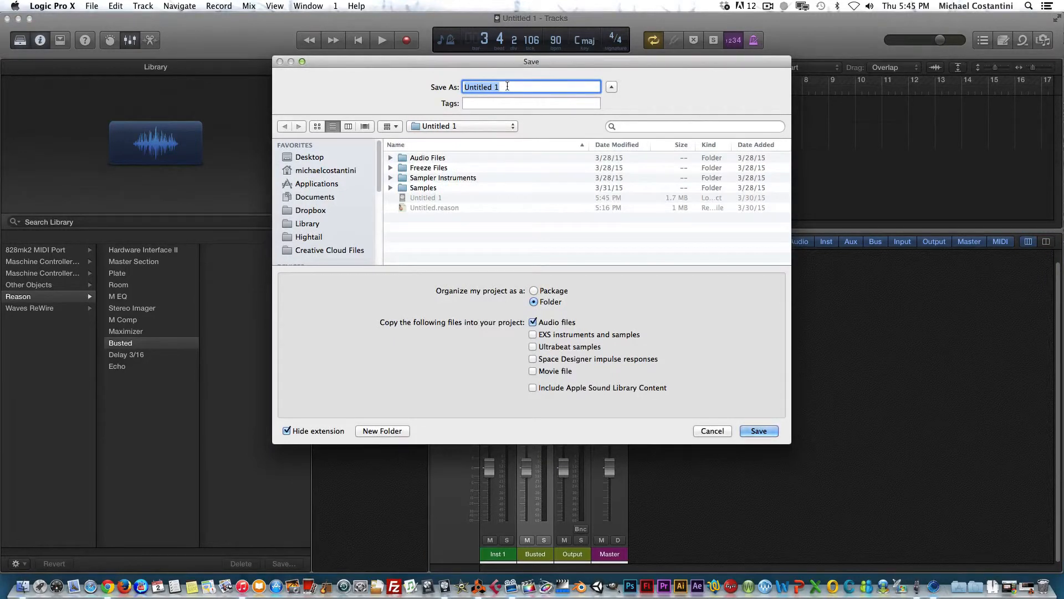
{"action": "type", "text": "Reason integration"}
{"action": "key", "text": "Return"}
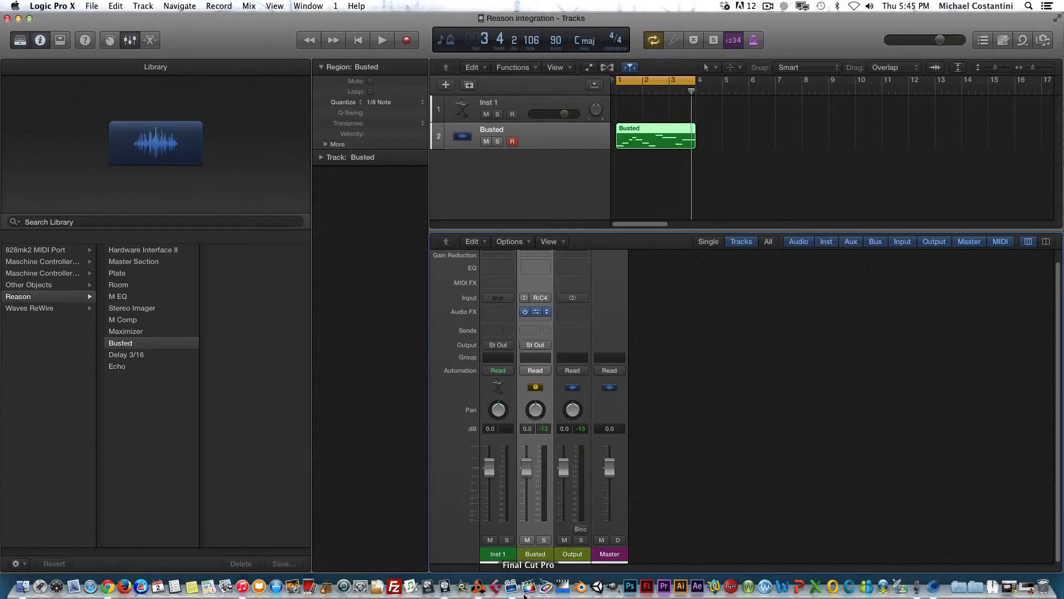
Switch to Reason and save the song as "reason integration" in the Untitled 1 folder in Reason Song File format
{"action": "left_click", "coordinate": [477, 587]}
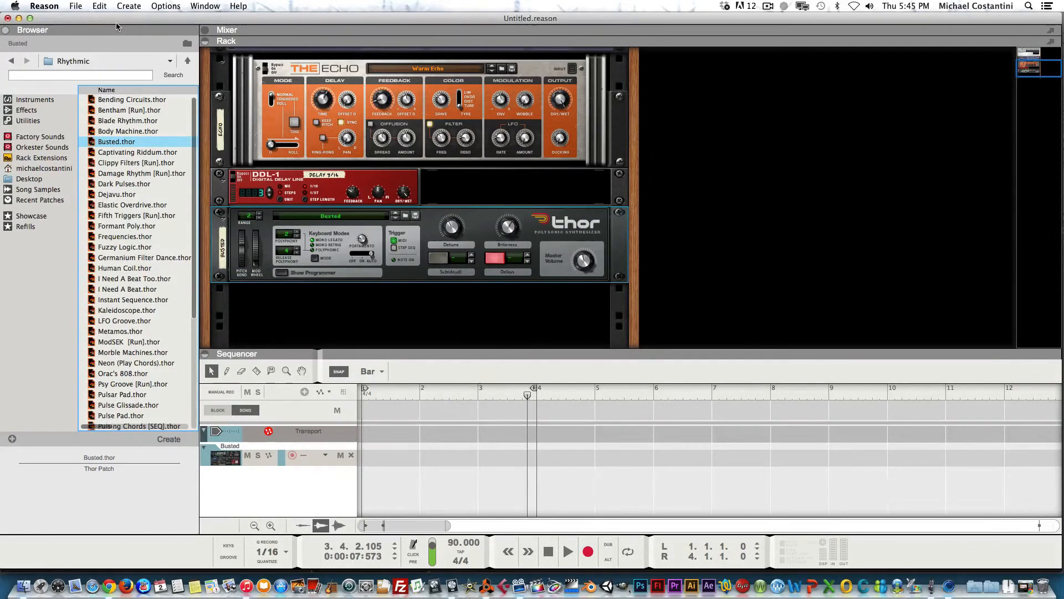
{"action": "left_click", "coordinate": [76, 6]}
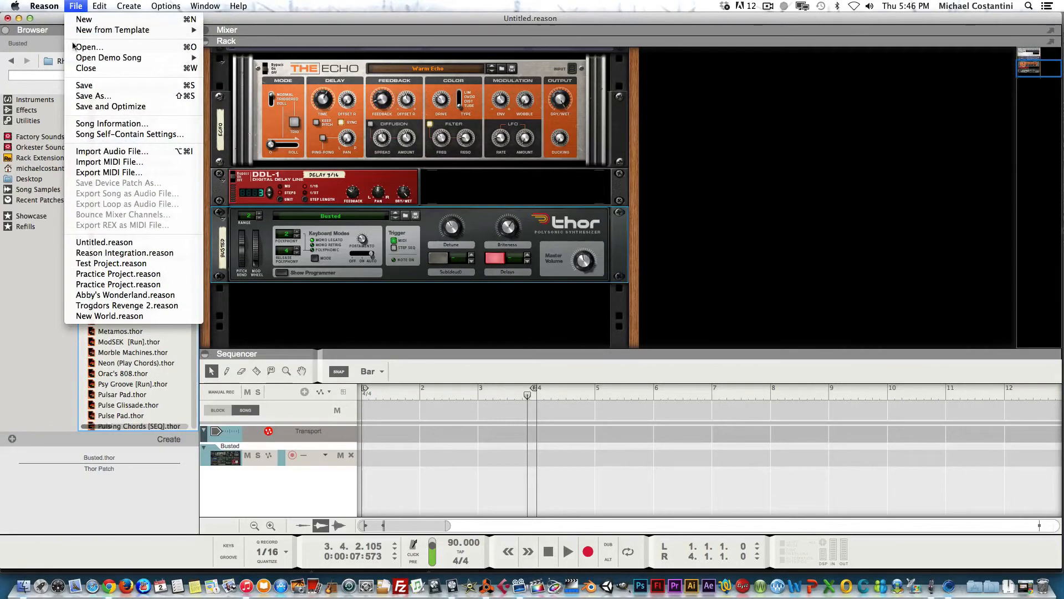
{"action": "left_click", "coordinate": [94, 95]}
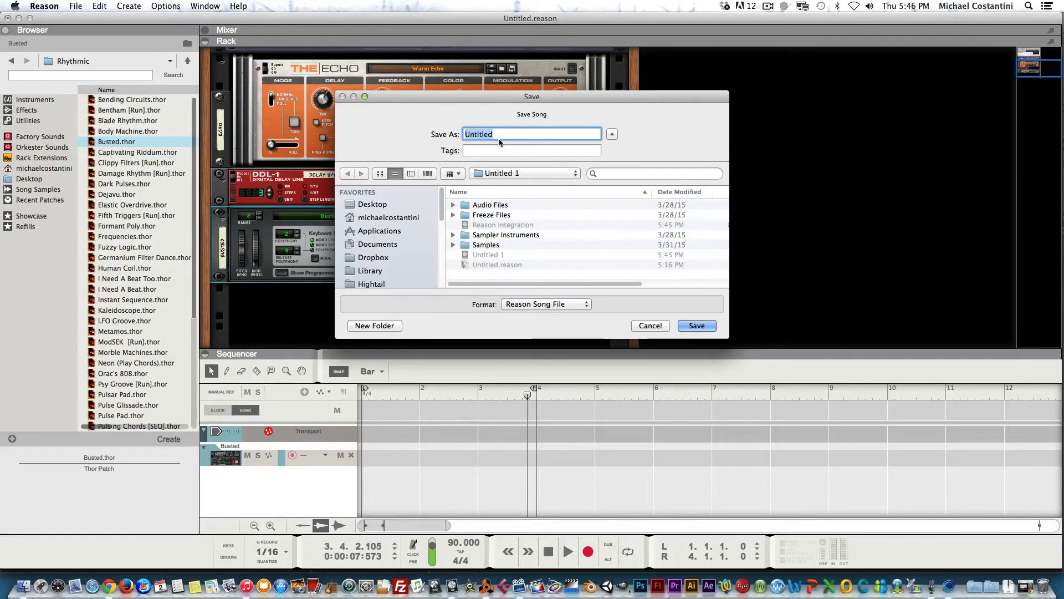
{"action": "type", "text": "reason"}
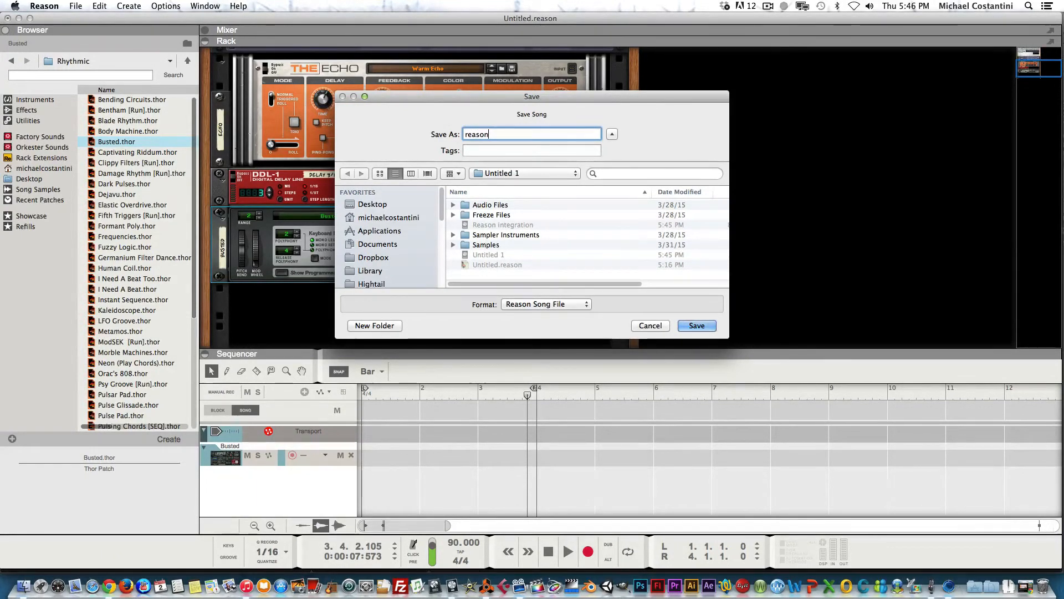
{"action": "type", "text": " integration"}
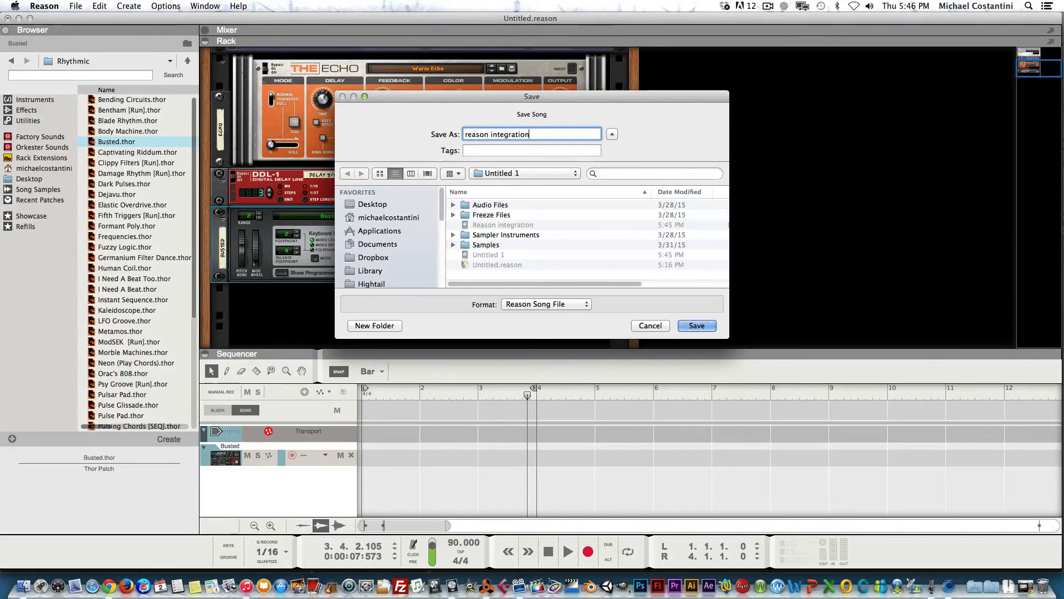
{"action": "key", "text": "Return"}
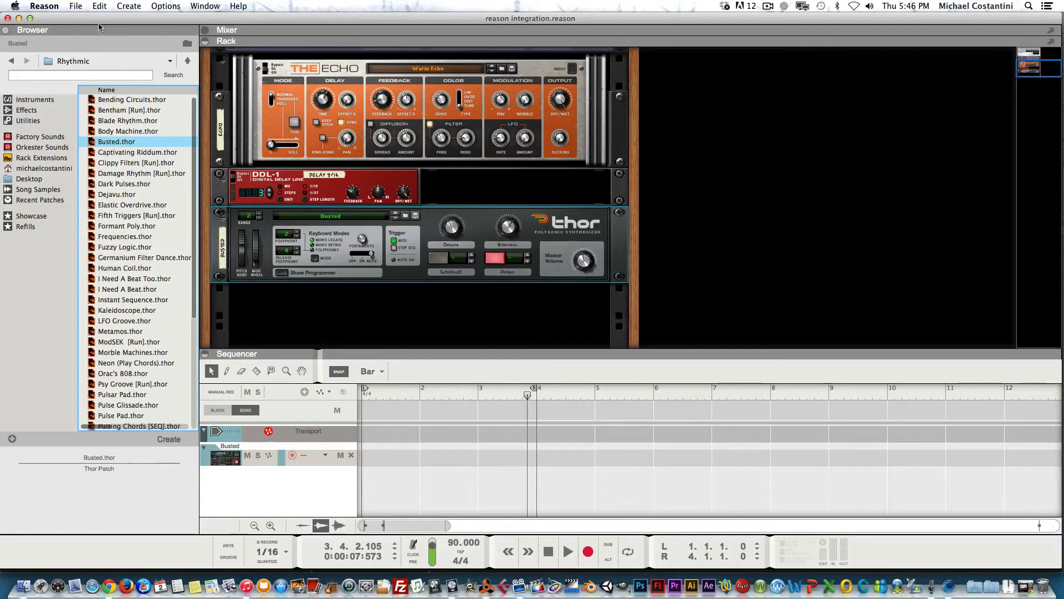
{"action": "left_click", "coordinate": [75, 8]}
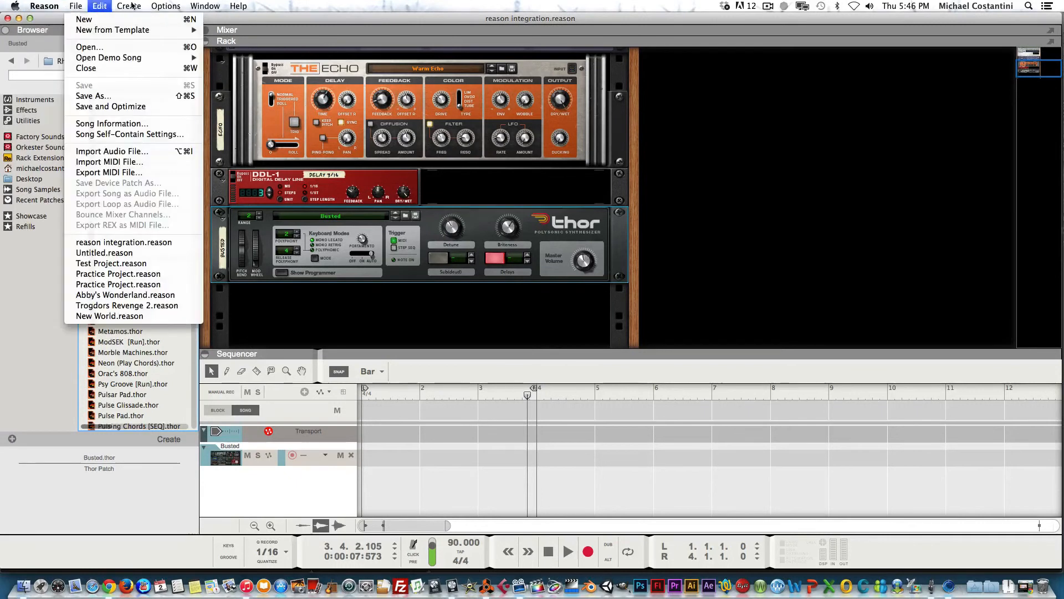
{"action": "left_click", "coordinate": [306, 13]}
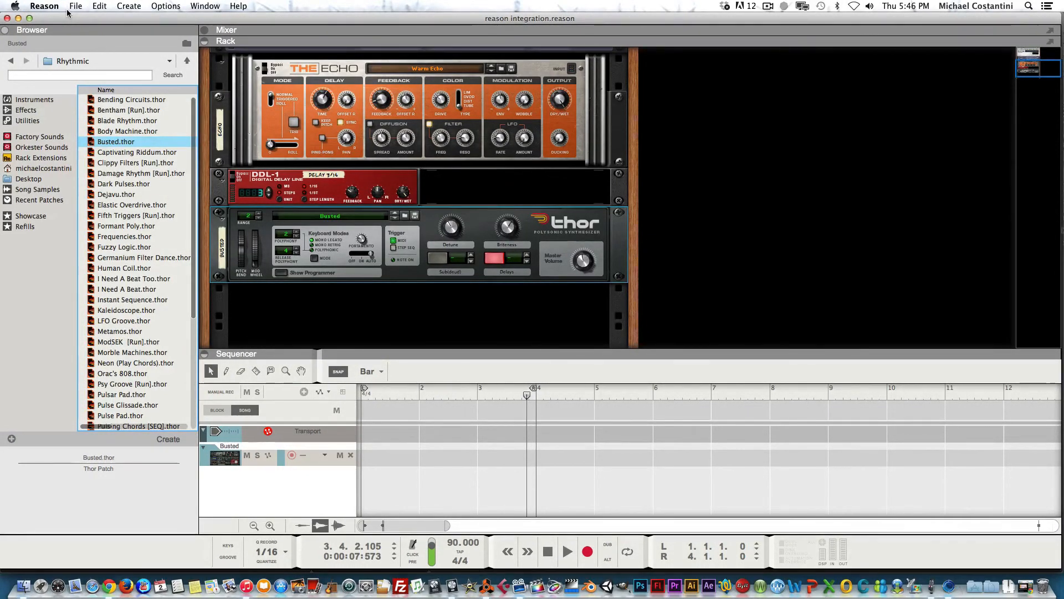
{"action": "left_click", "coordinate": [19, 19]}
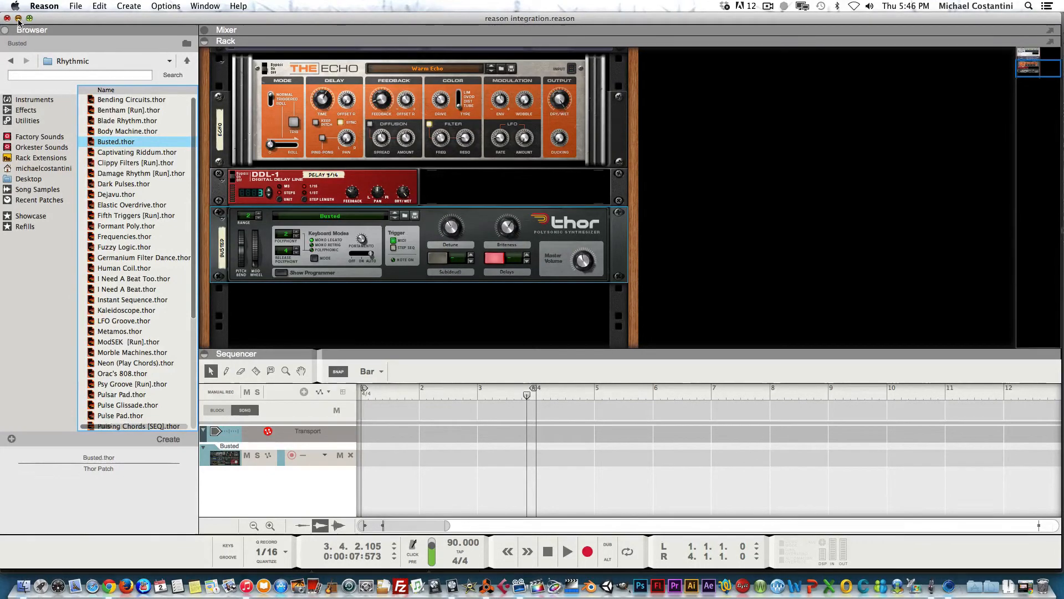